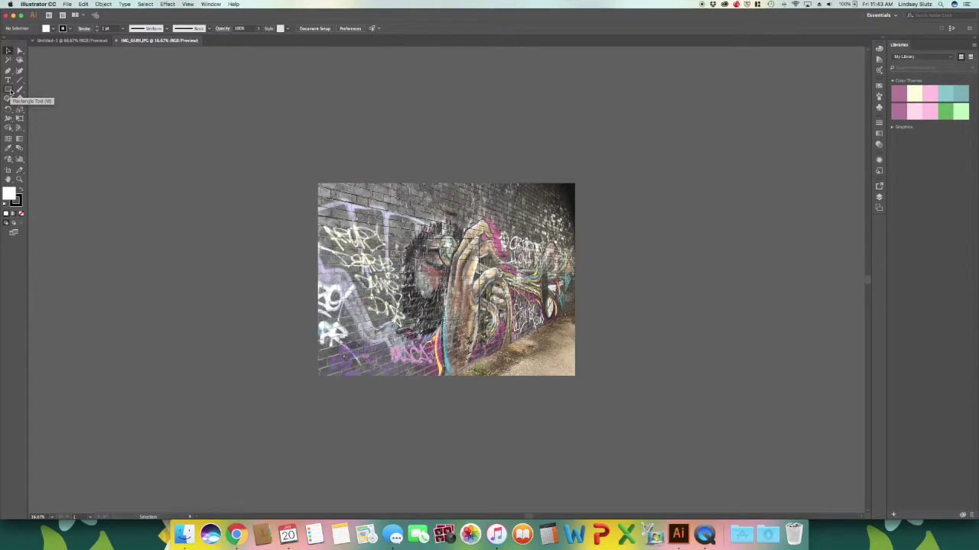
- Switch to the Rectangle tool to start drawing swatch boxes beside the graffiti photo
click(9, 90)
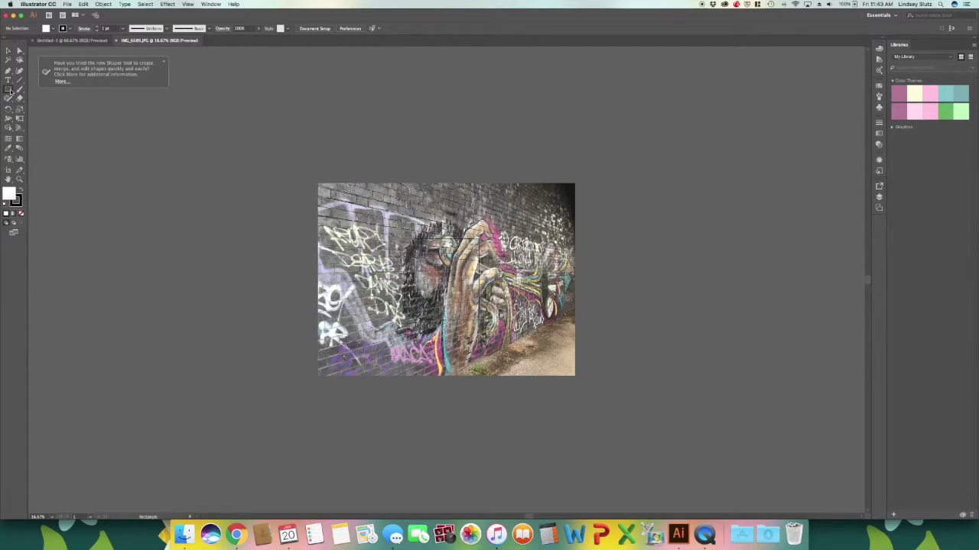
- Draw a small white rectangle left of the photo and duplicate it downward into a column
drag(239, 203, 299, 234)
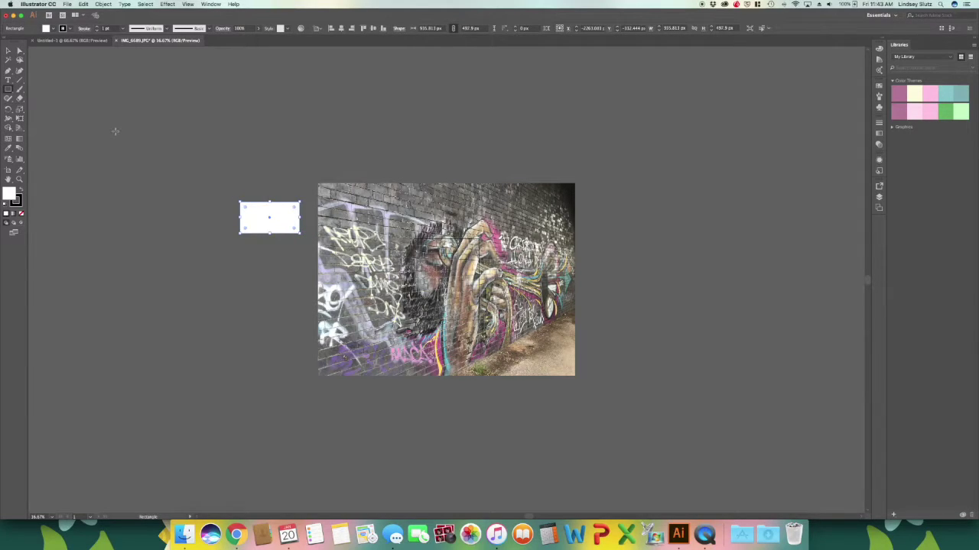
click(11, 55)
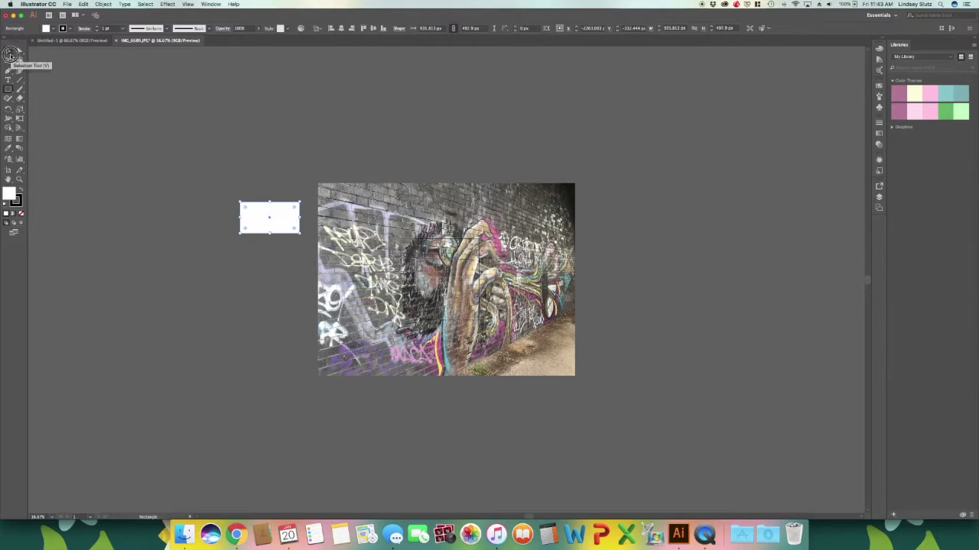
click(279, 218)
drag(279, 218, 277, 257)
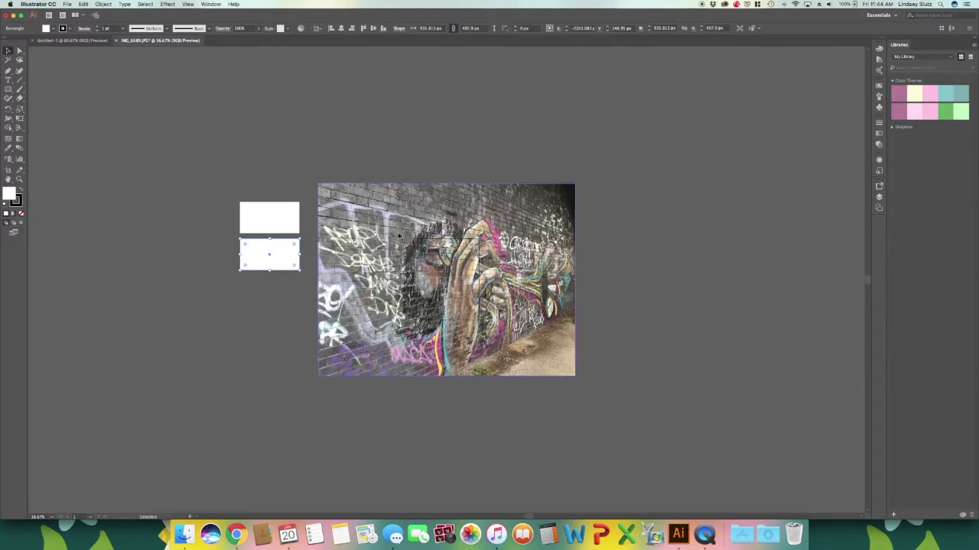
key(a)
key(super+d)
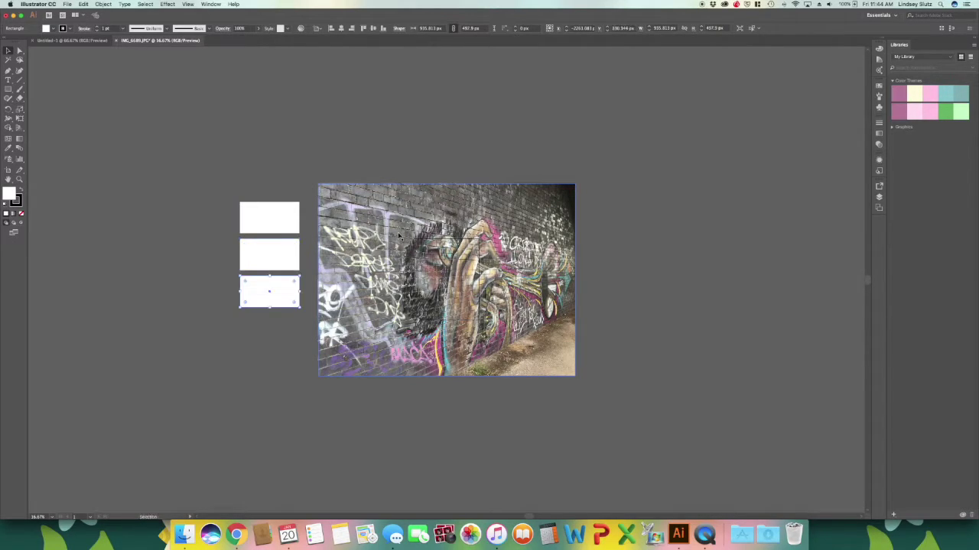
key(super+d)
key(super+d)
- Select all five rectangles and move the column up against the photo's left edge
key(v)
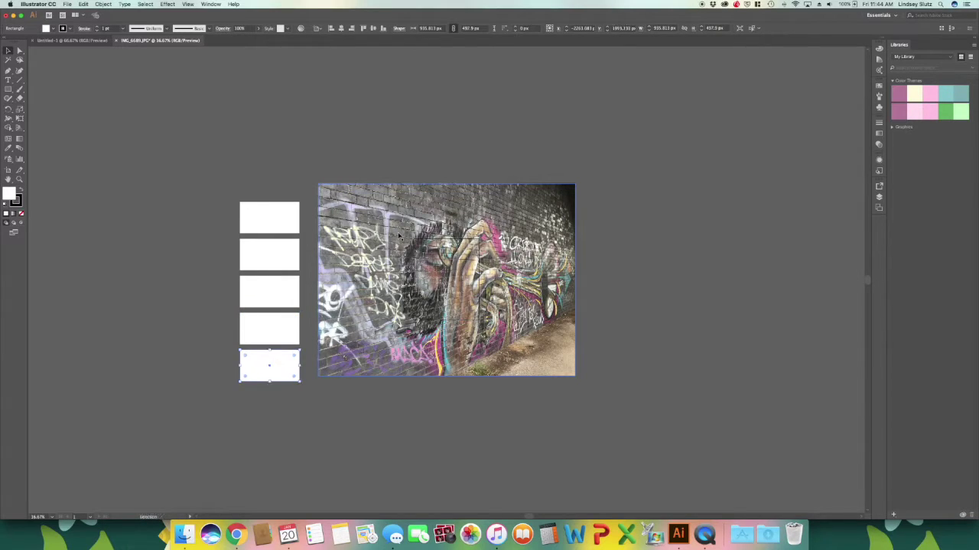
click(70, 90)
click(273, 422)
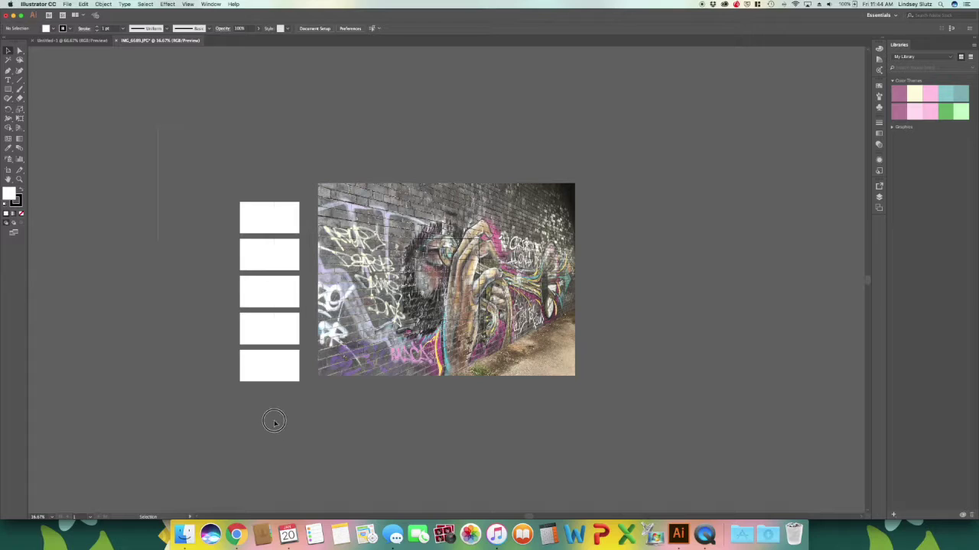
key(super+a)
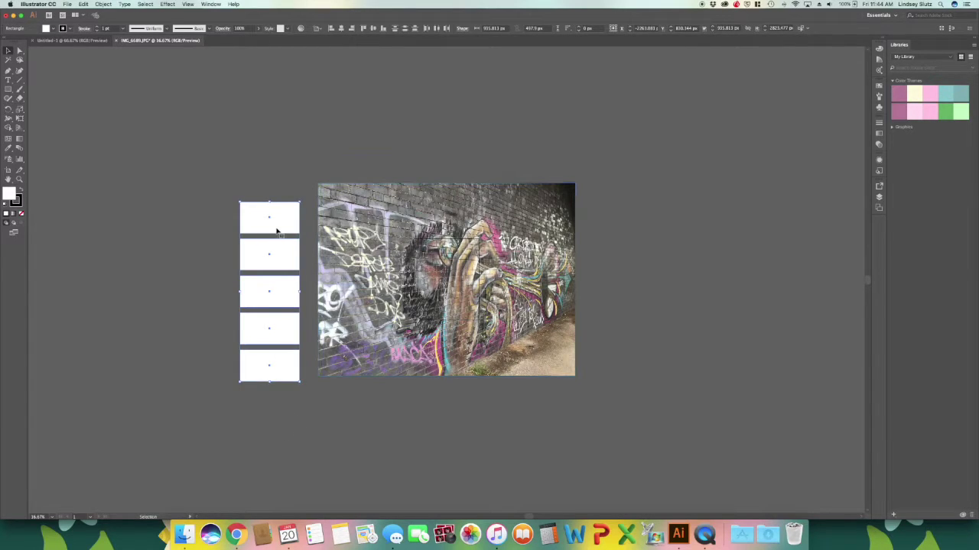
drag(277, 230, 288, 219)
click(468, 141)
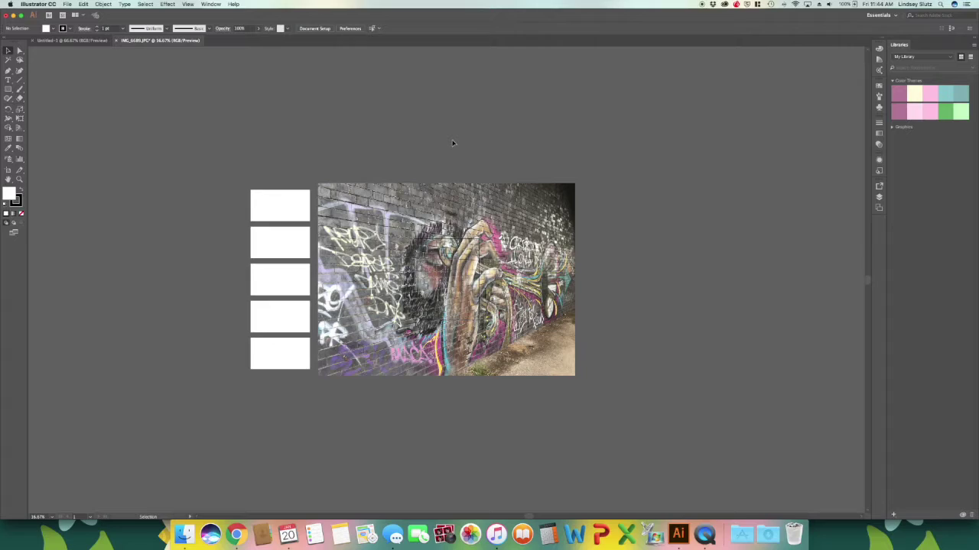
click(290, 208)
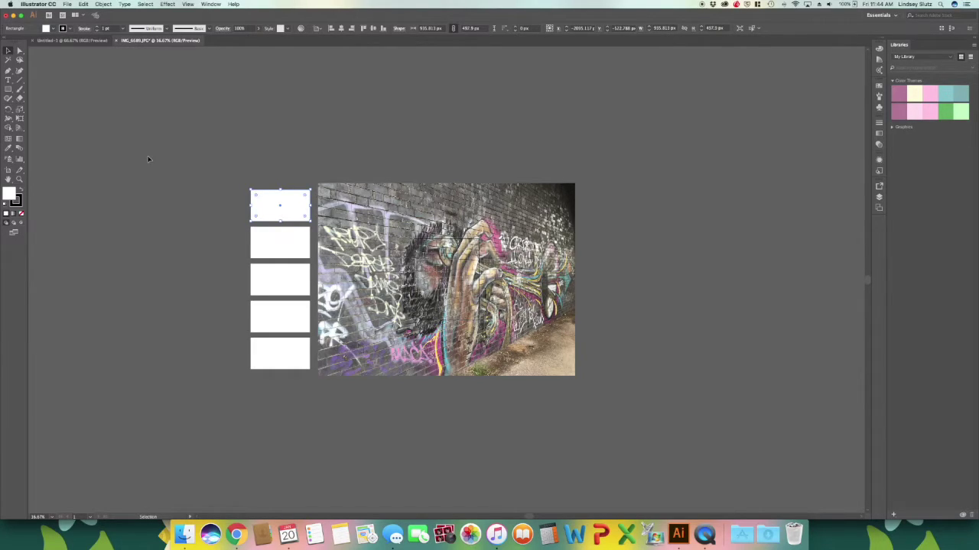
- Fill the top rectangle with pale aqua sampled from the photo using the Eyedropper
key(i)
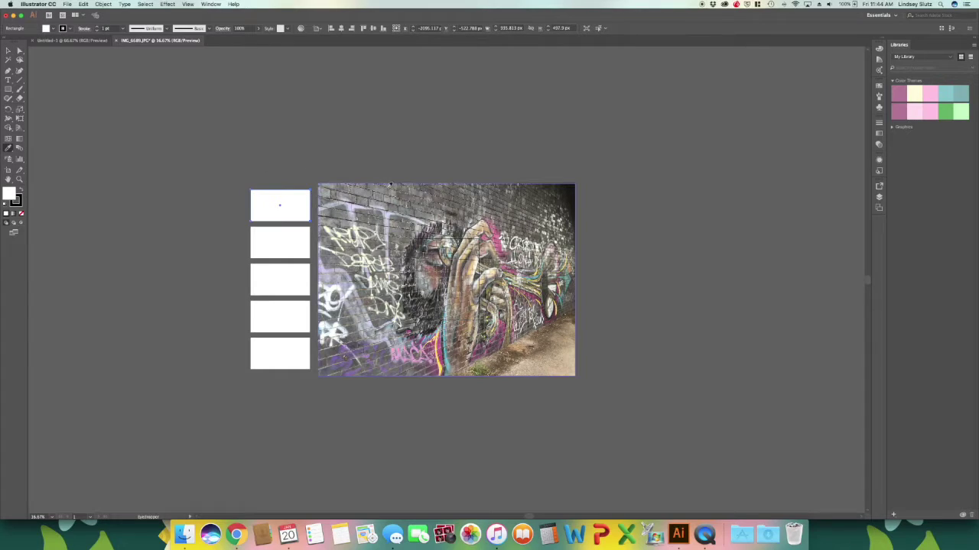
click(452, 251)
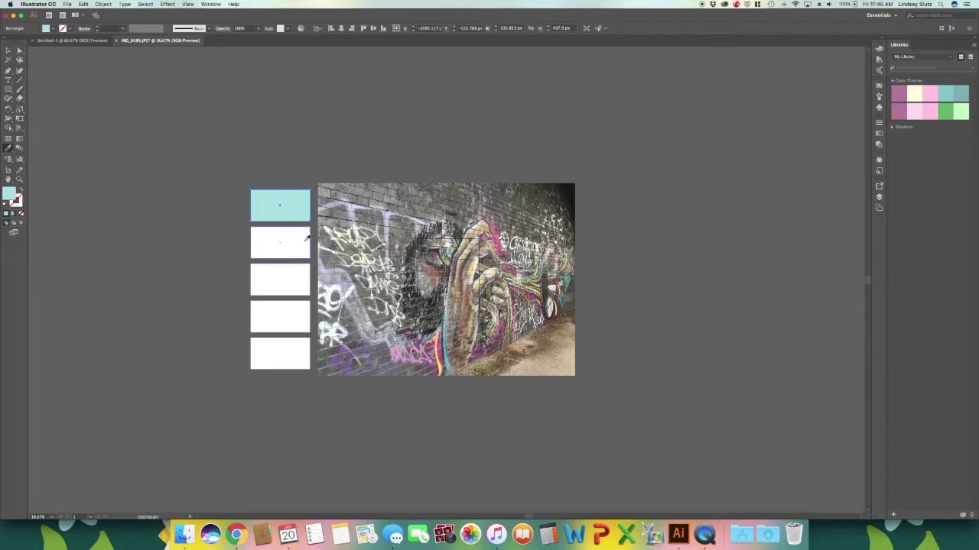
key(v)
key(i)
key(v)
key(i)
key(v)
key(i)
key(v)
key(i)
key(v)
- Fill the second, third and fourth rectangles with sampled lavender, pink and dark pink
click(303, 243)
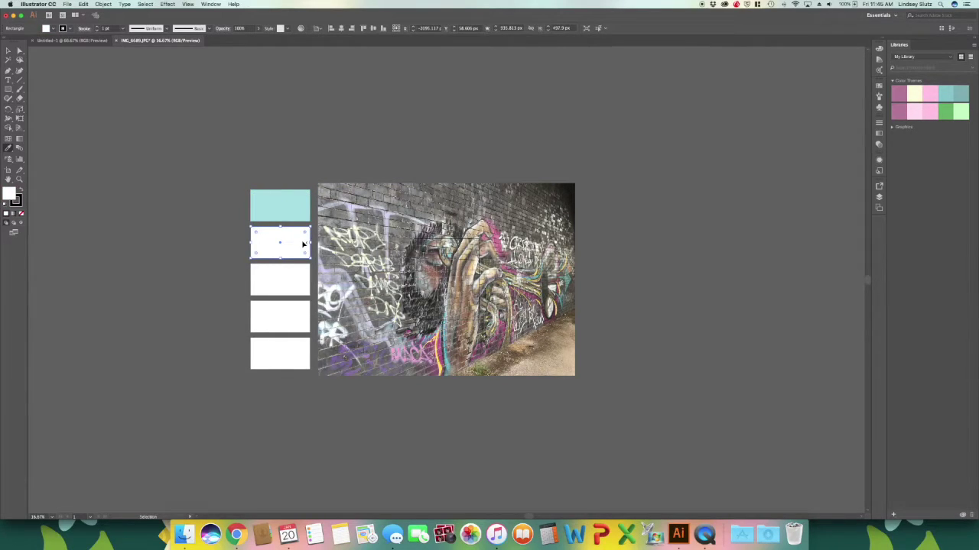
key(i)
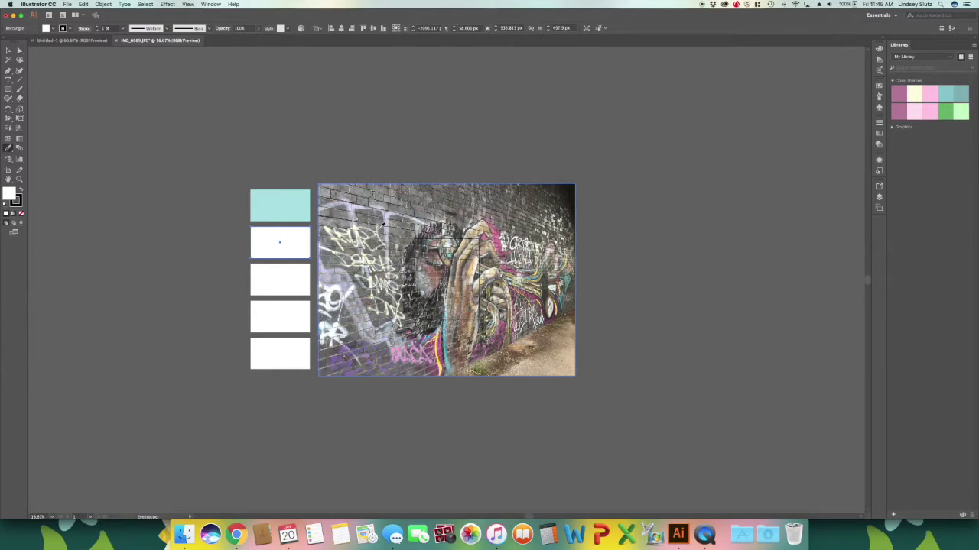
click(388, 221)
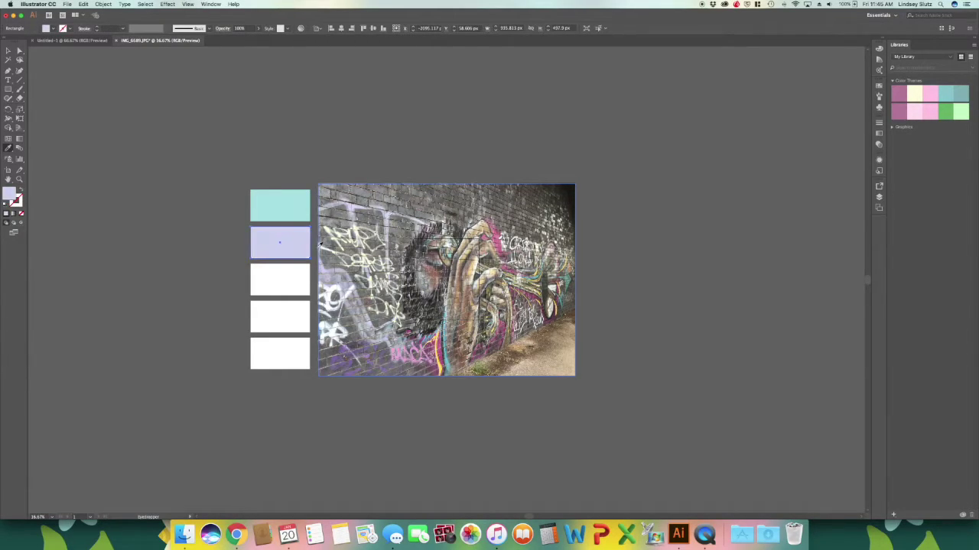
key(v)
click(280, 280)
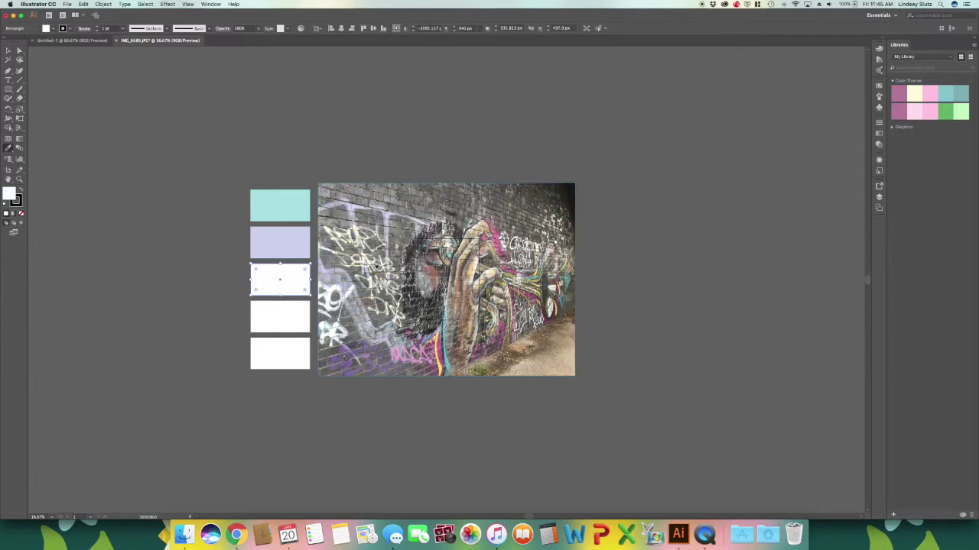
key(i)
click(396, 349)
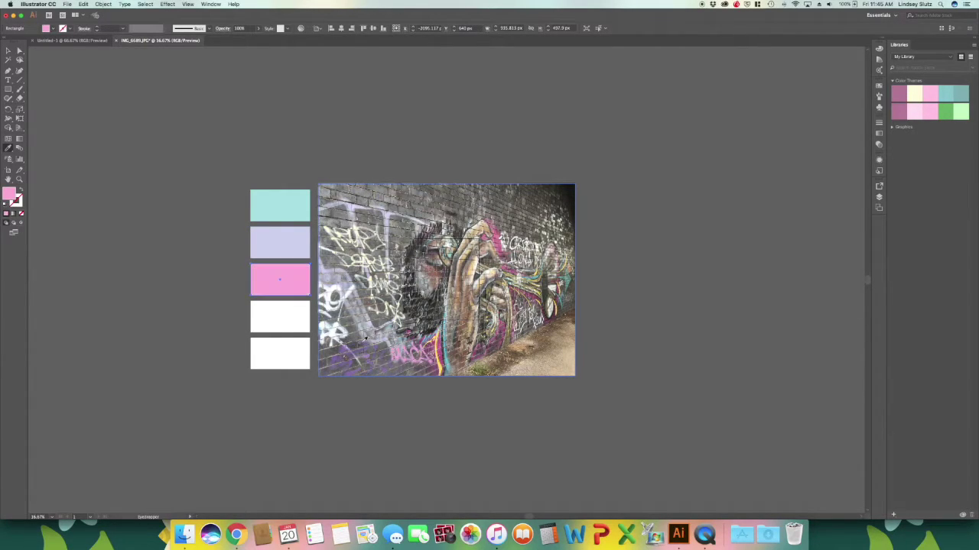
key(v)
click(299, 317)
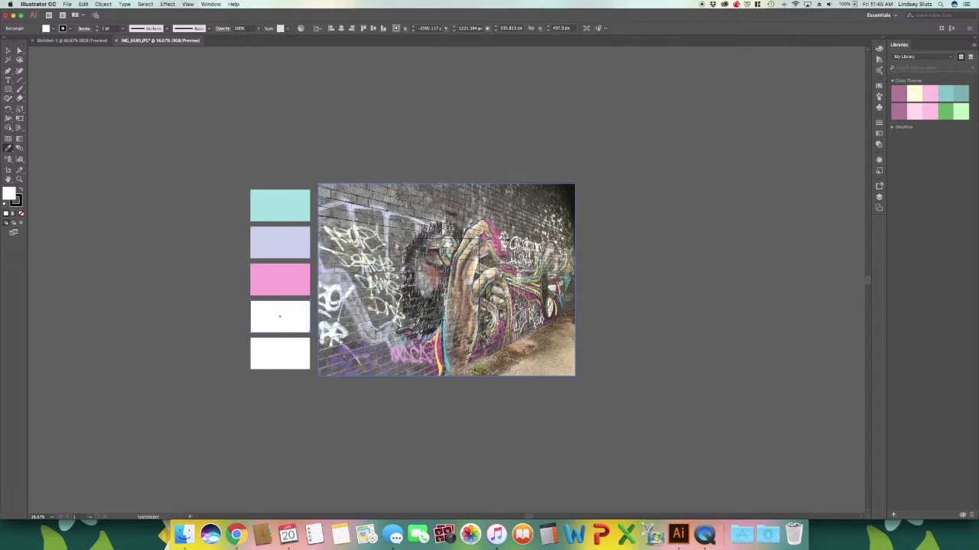
key(i)
click(496, 243)
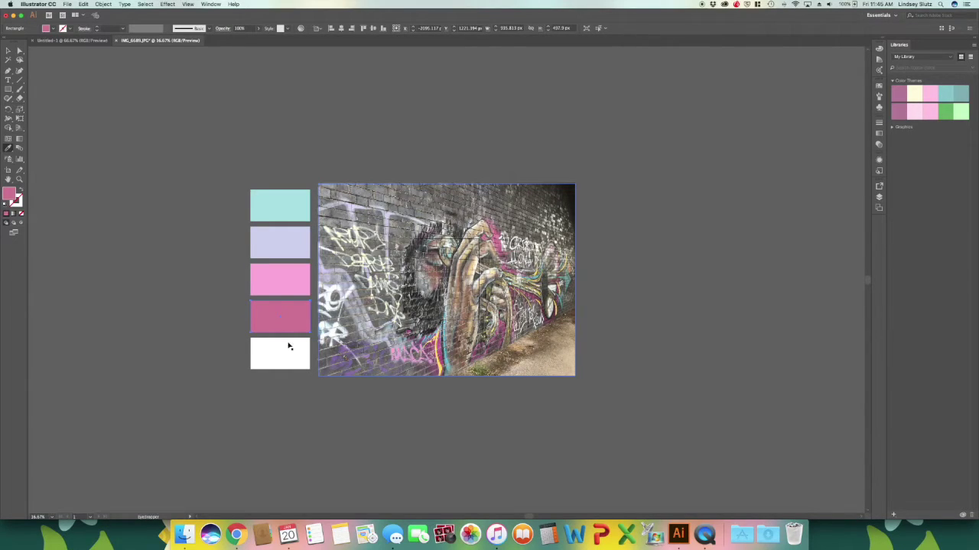
- Fill the bottom rectangle with a sampled dark teal, then select all five swatches
click(286, 346)
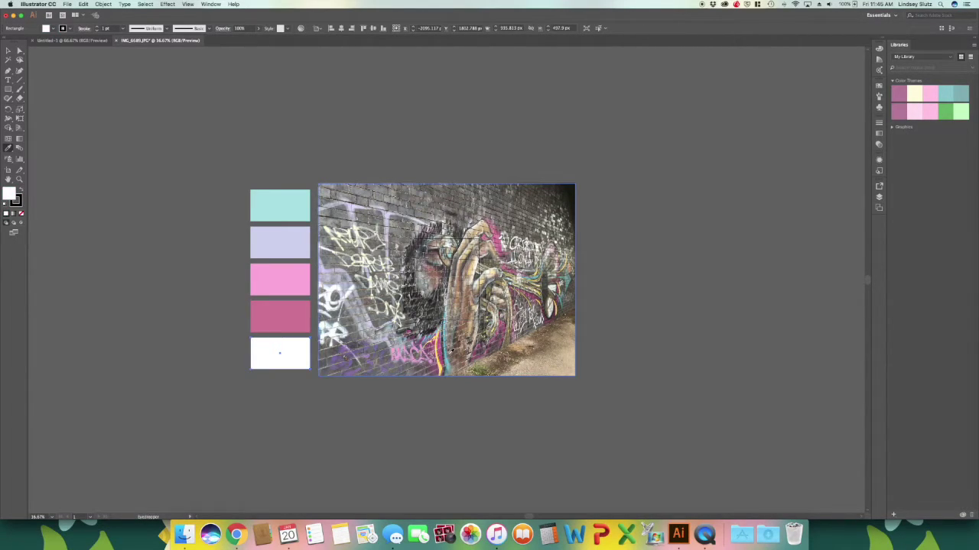
click(438, 357)
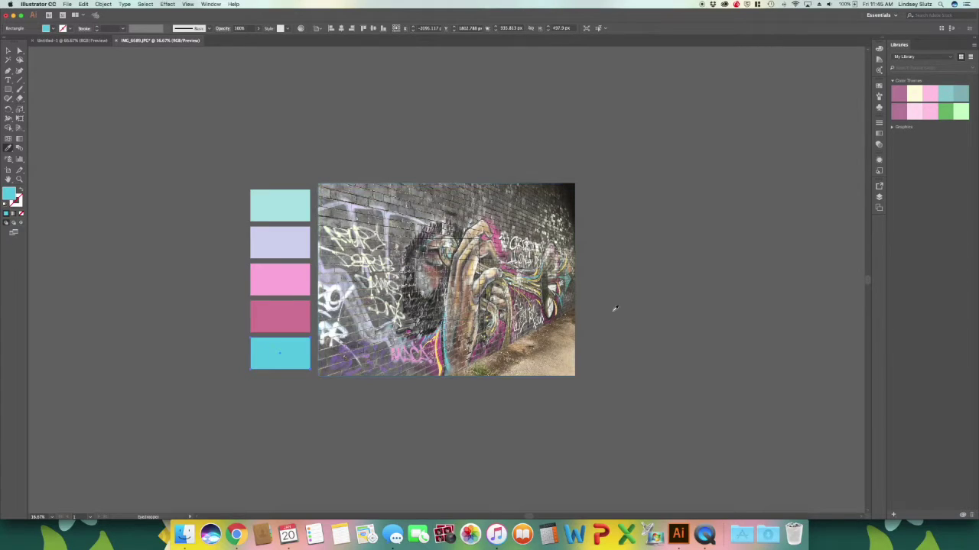
click(568, 276)
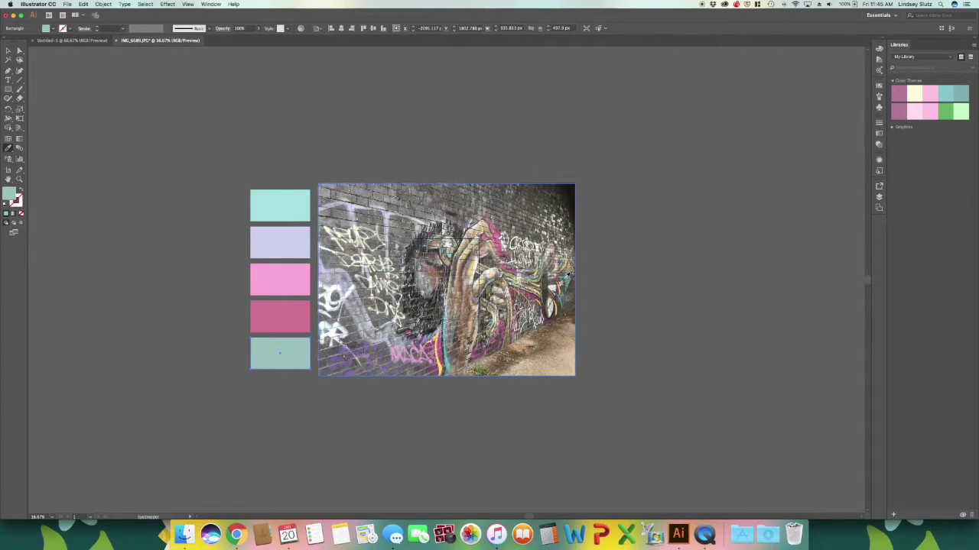
click(568, 276)
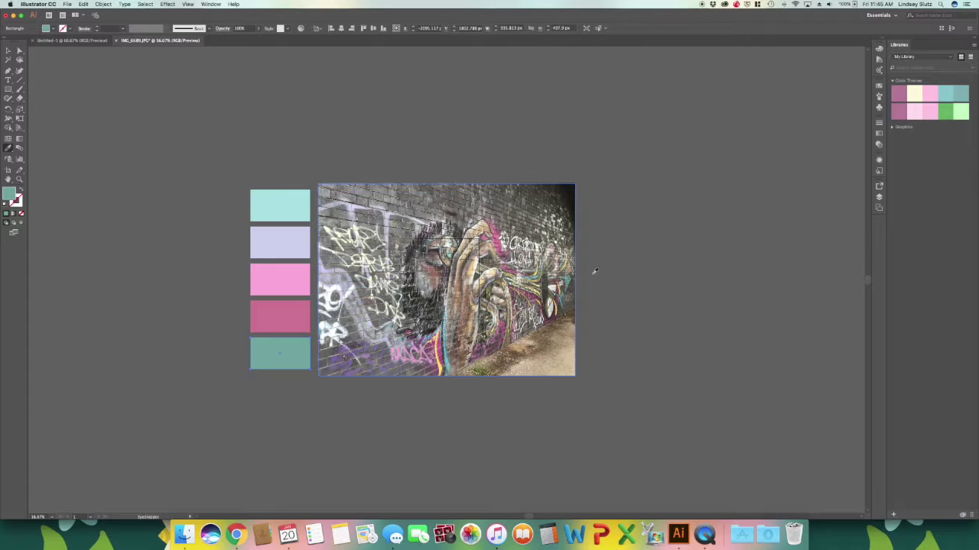
click(9, 51)
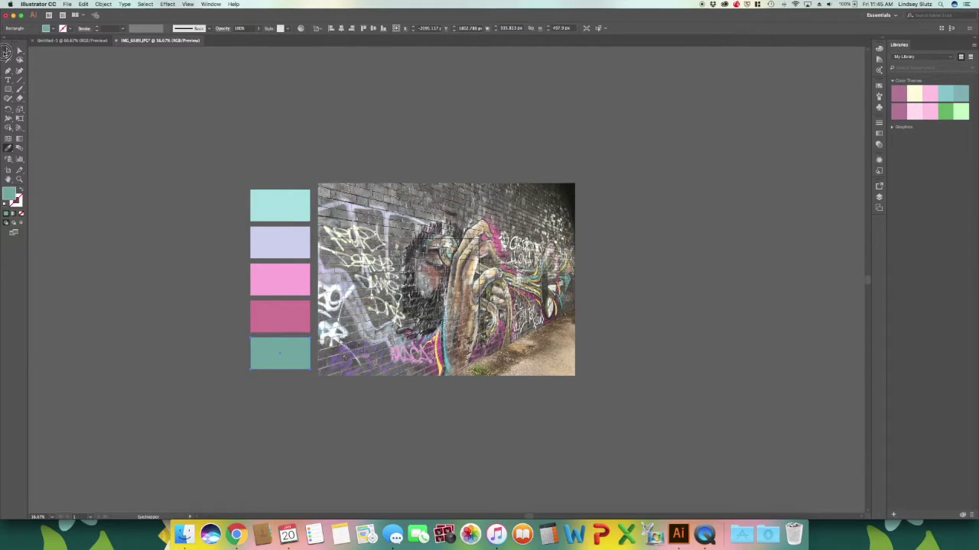
click(154, 118)
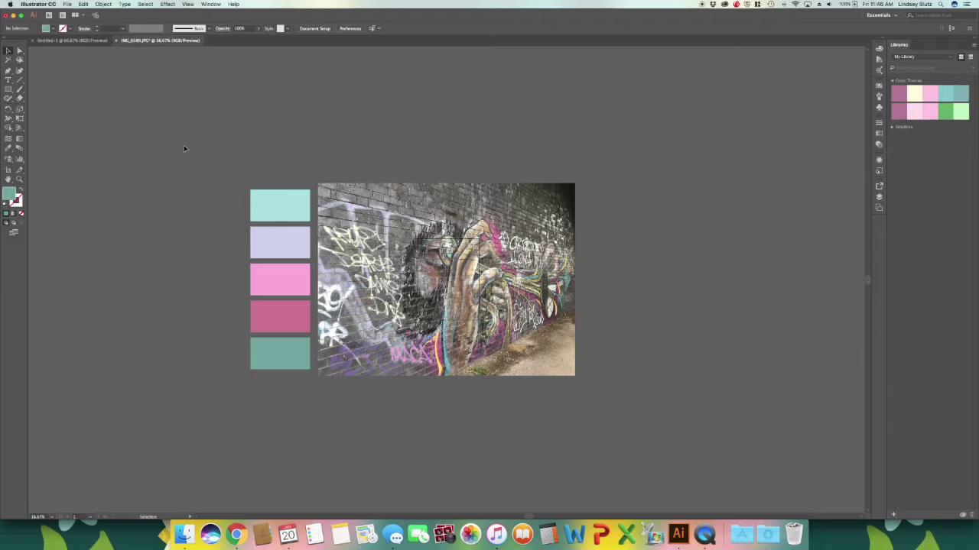
drag(185, 156, 283, 382)
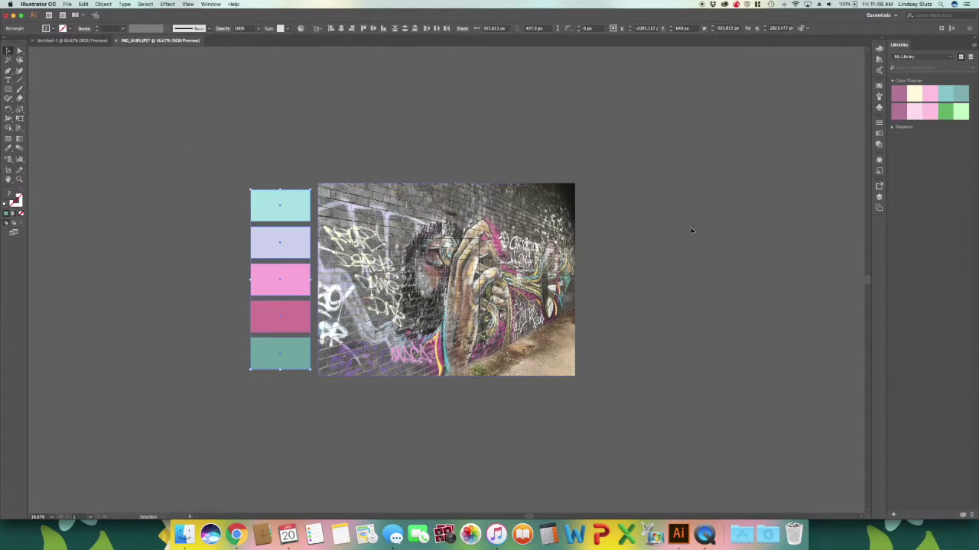
- Create Color Group 1 in the Swatches panel from the five selected colour rectangles
click(879, 86)
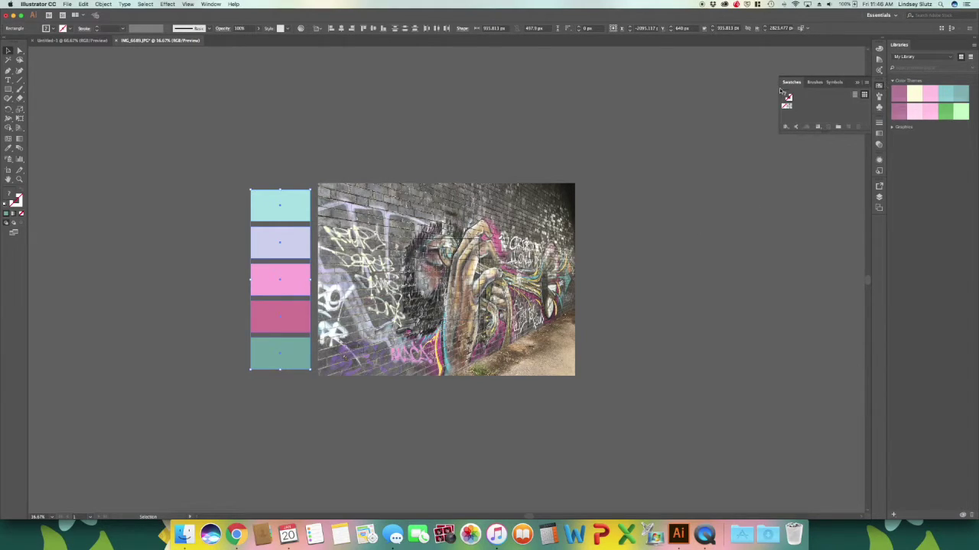
click(210, 4)
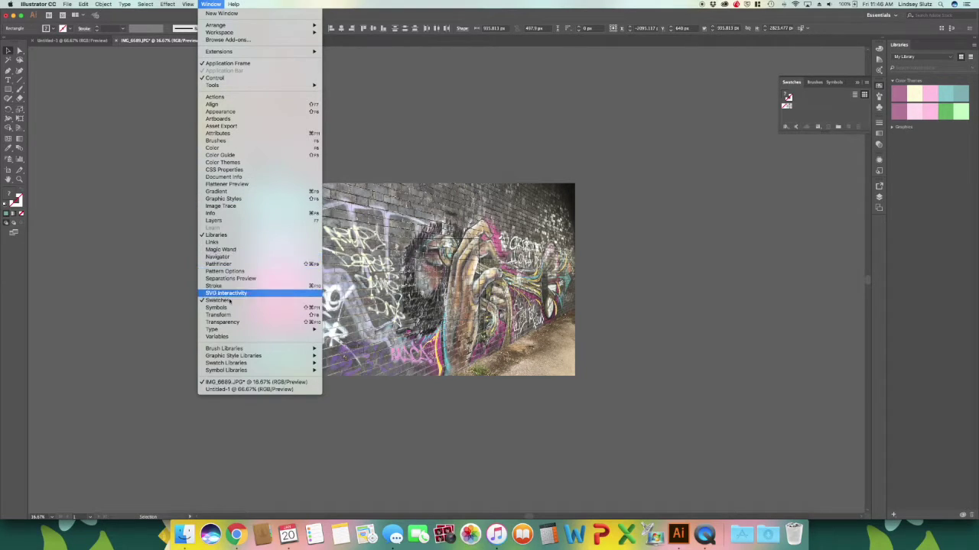
click(835, 110)
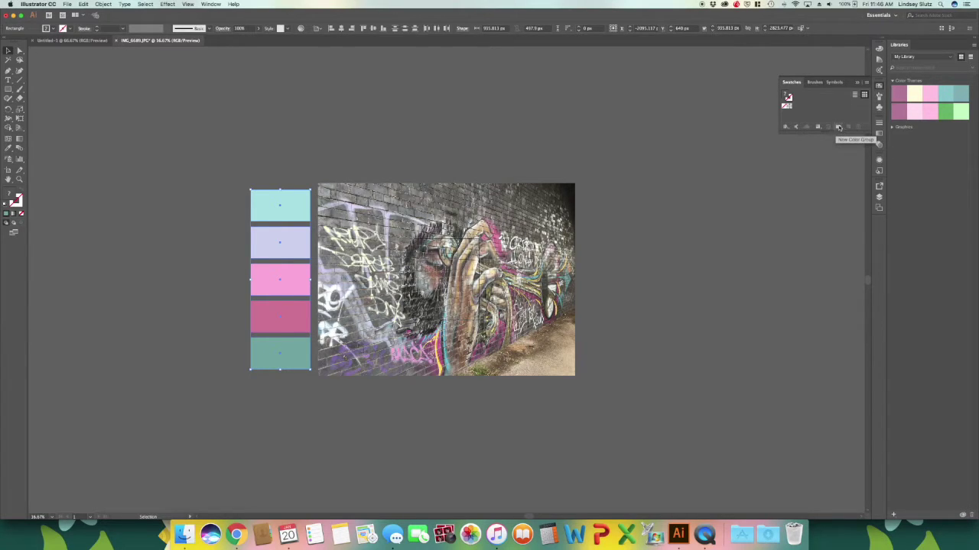
click(839, 127)
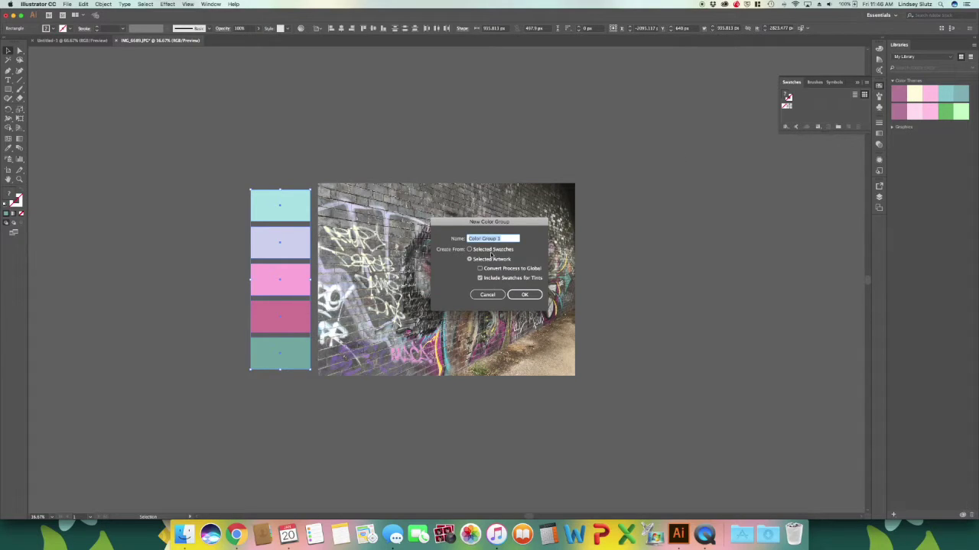
click(524, 295)
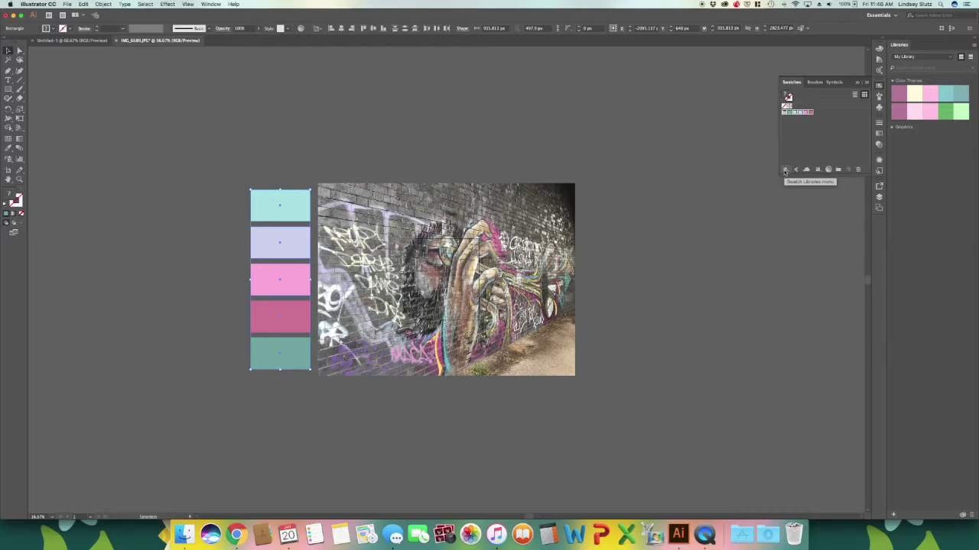
- Save the current swatches as a swatch library named NewColors
click(785, 170)
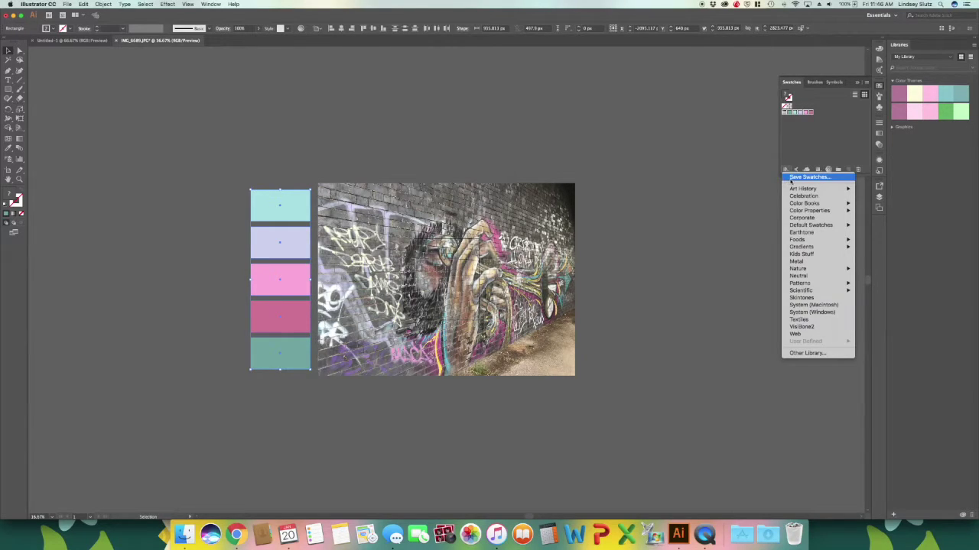
click(788, 177)
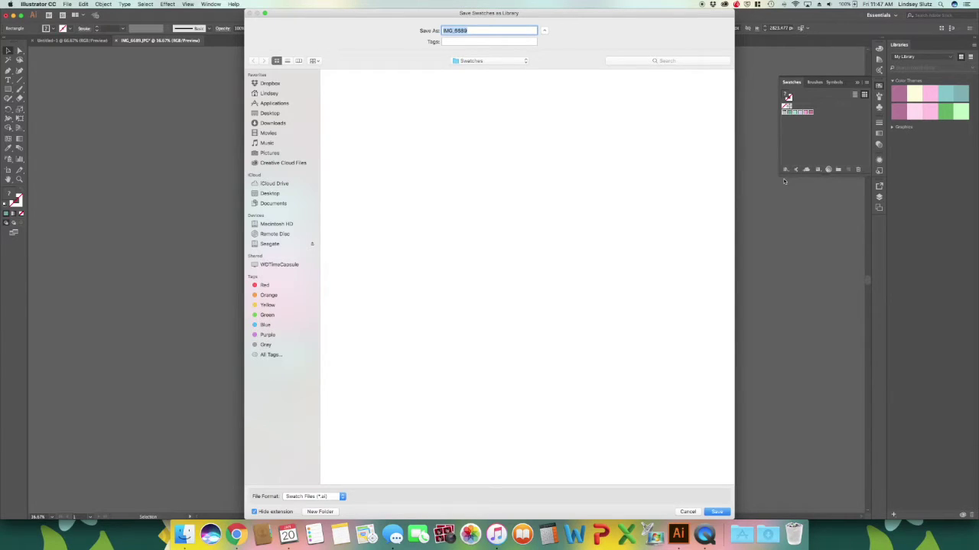
text(NewColors)
click(723, 511)
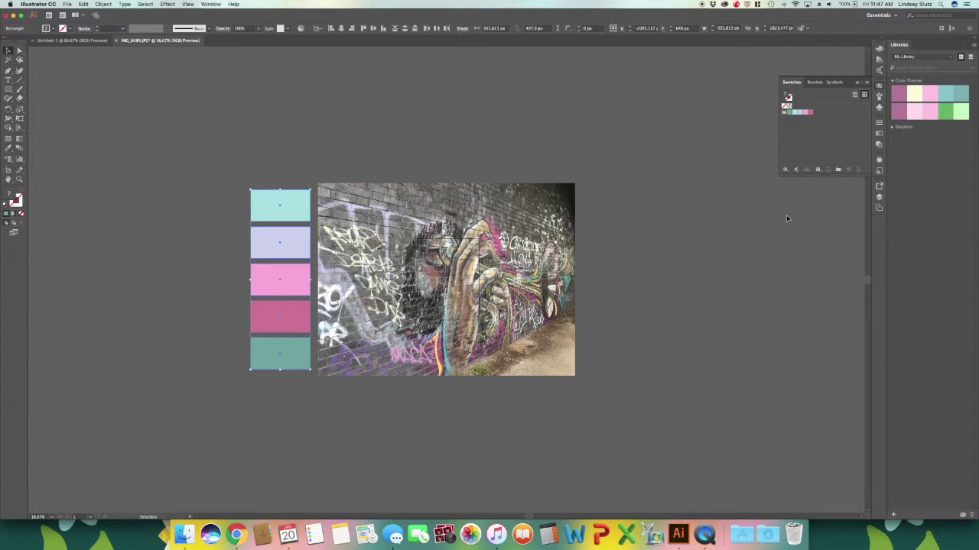
- Check that NewColors is listed under User Defined swatch libraries
click(785, 171)
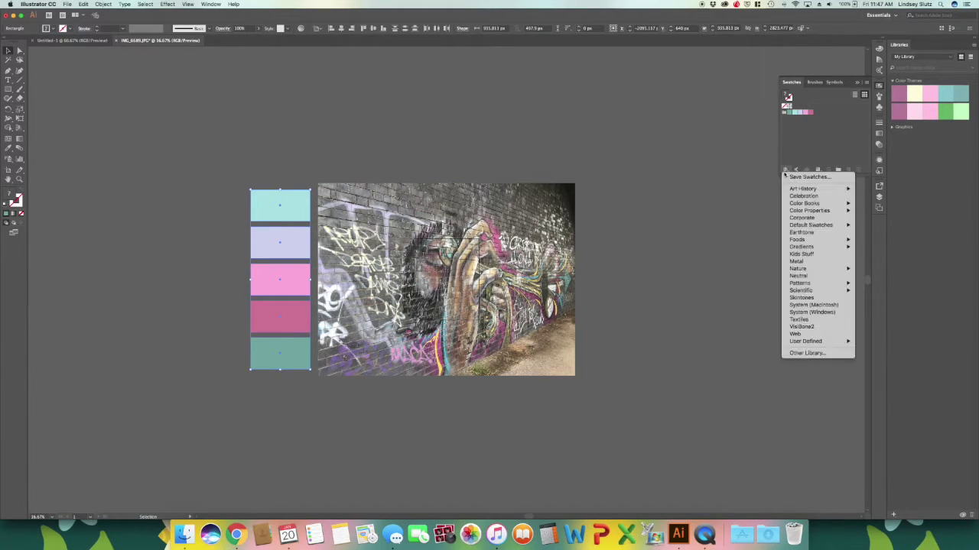
mouse_move(806, 342)
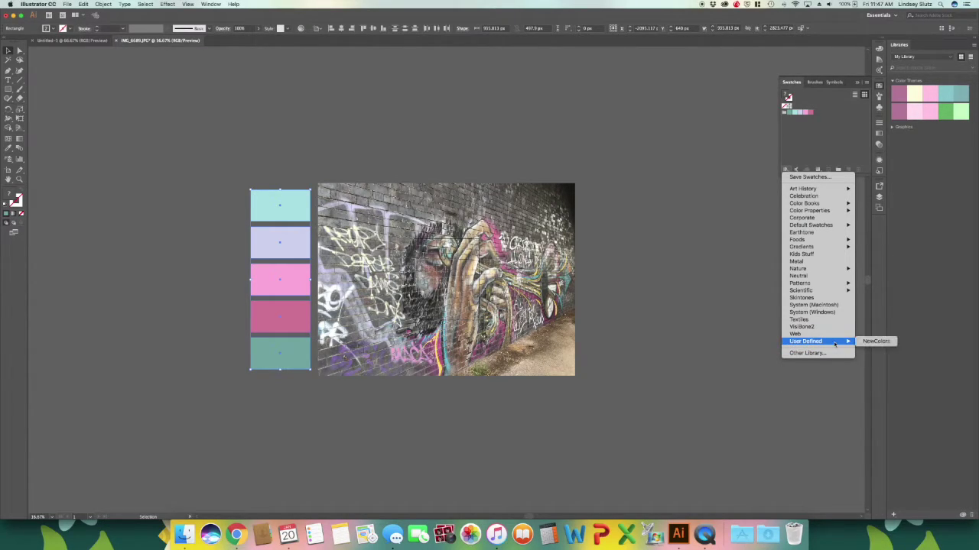
click(849, 147)
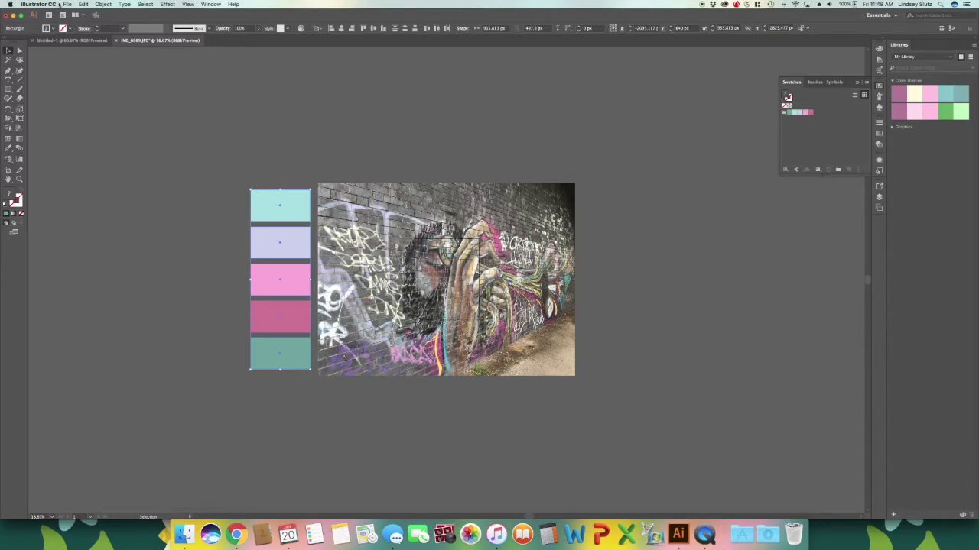
- Create a new Web document with width and height of 1080 px
click(66, 5)
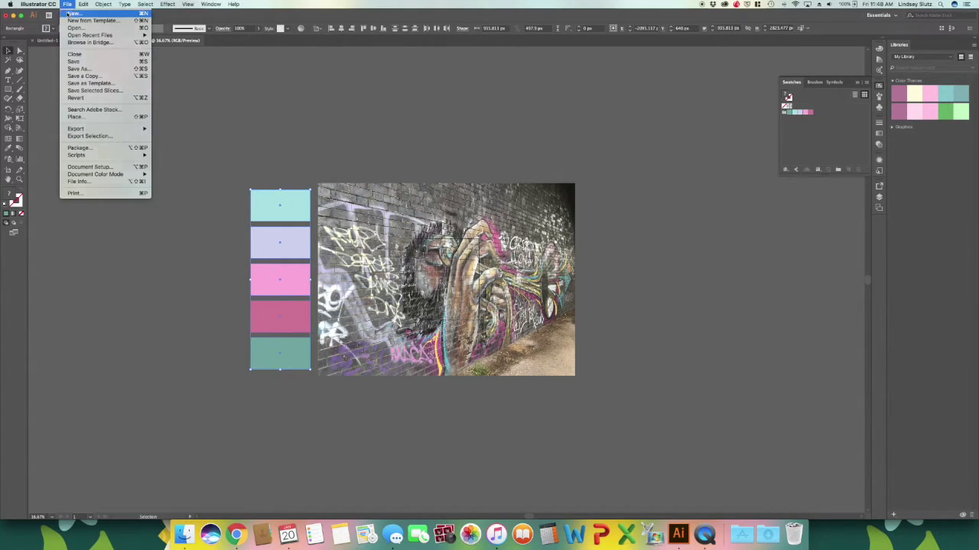
click(67, 13)
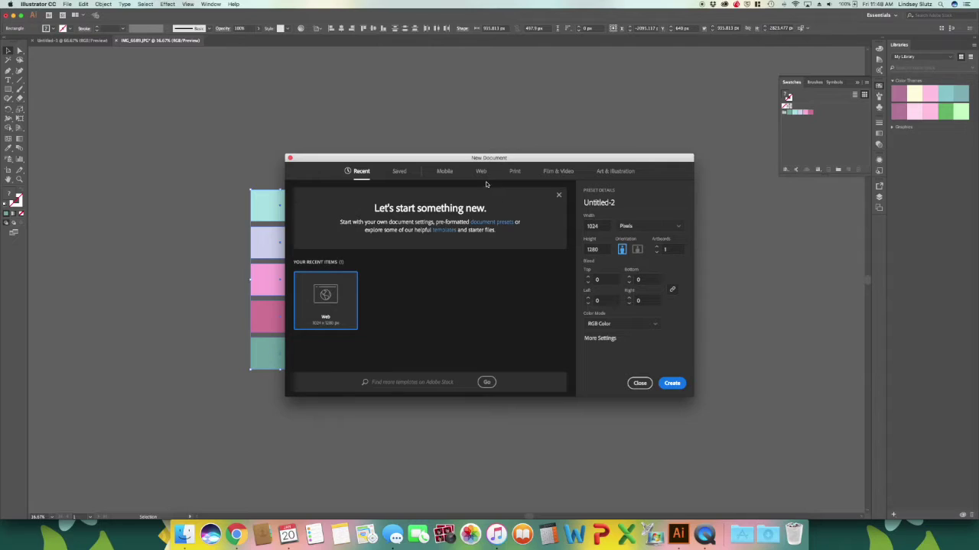
click(481, 173)
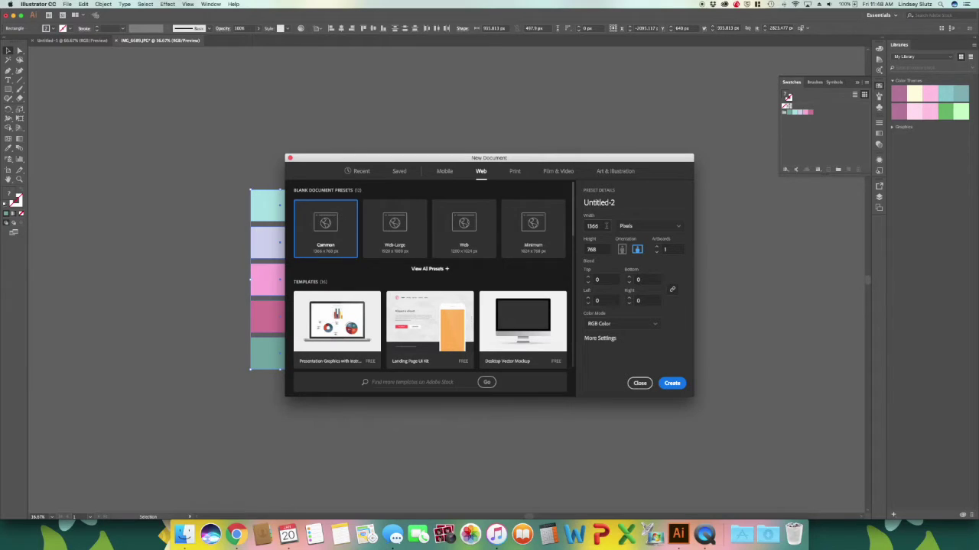
drag(610, 227, 578, 227)
text(1080)
click(592, 250)
text(1080)
click(673, 383)
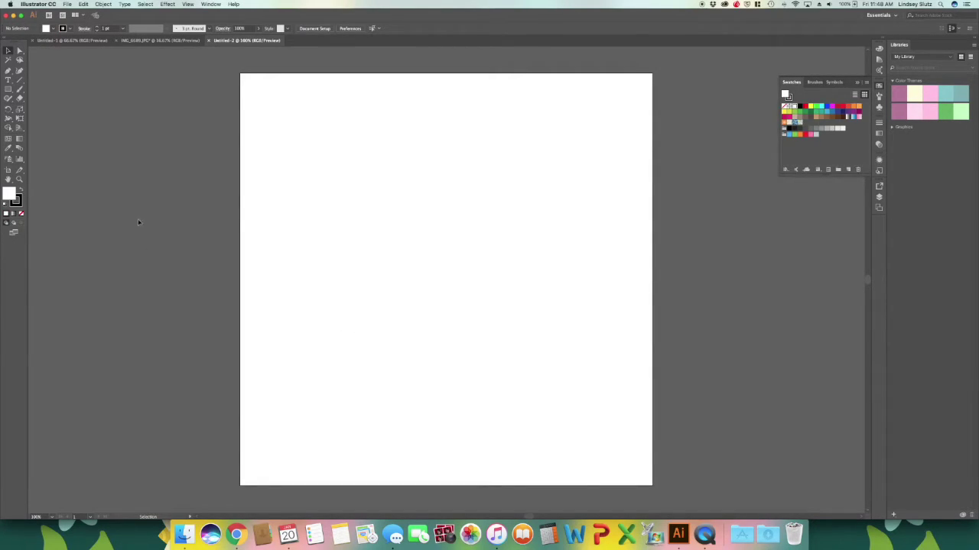
click(9, 89)
- Draw a wide black rectangle with no stroke across the artboard's top
drag(243, 78, 648, 347)
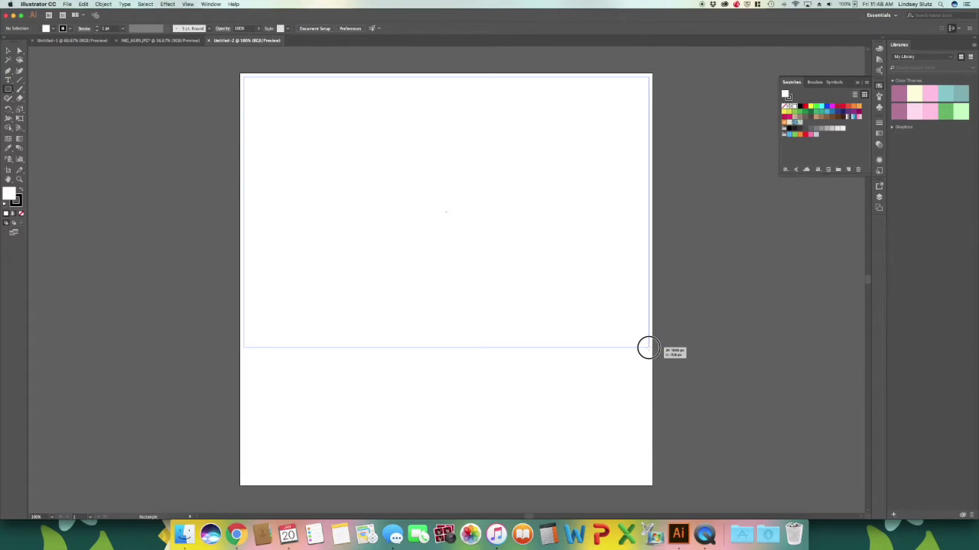
drag(648, 348, 648, 347)
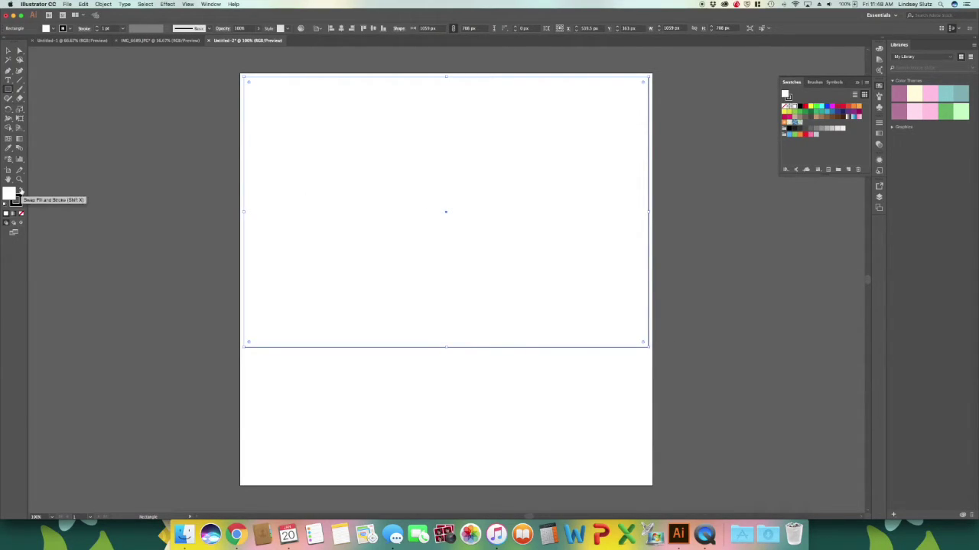
click(20, 192)
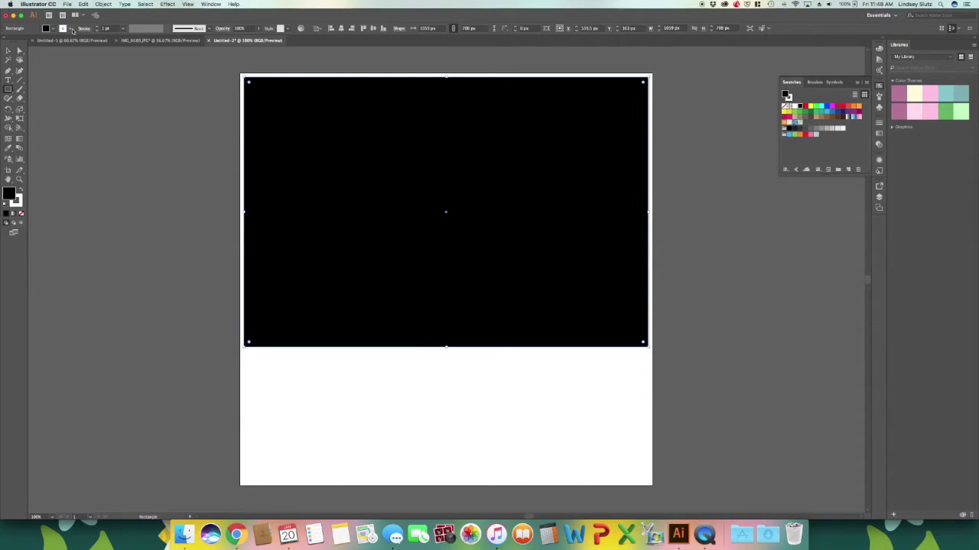
click(71, 29)
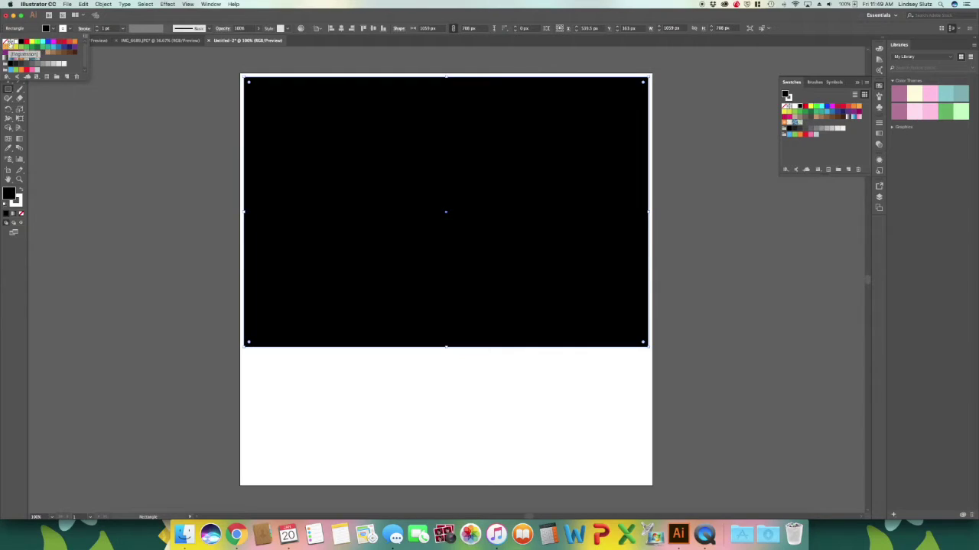
click(6, 43)
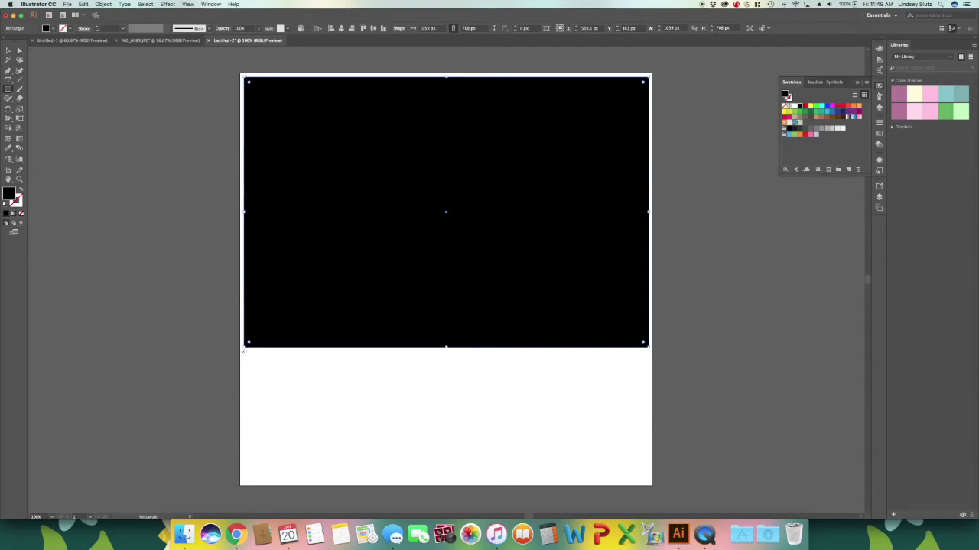
drag(244, 351, 319, 482)
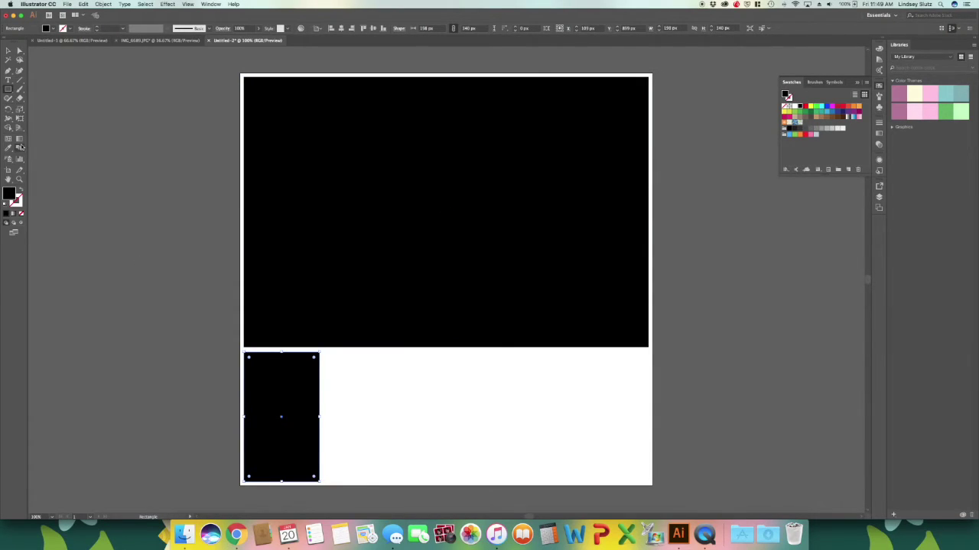
- Duplicate the small black box into a row of five and stretch it to the right edge
click(7, 50)
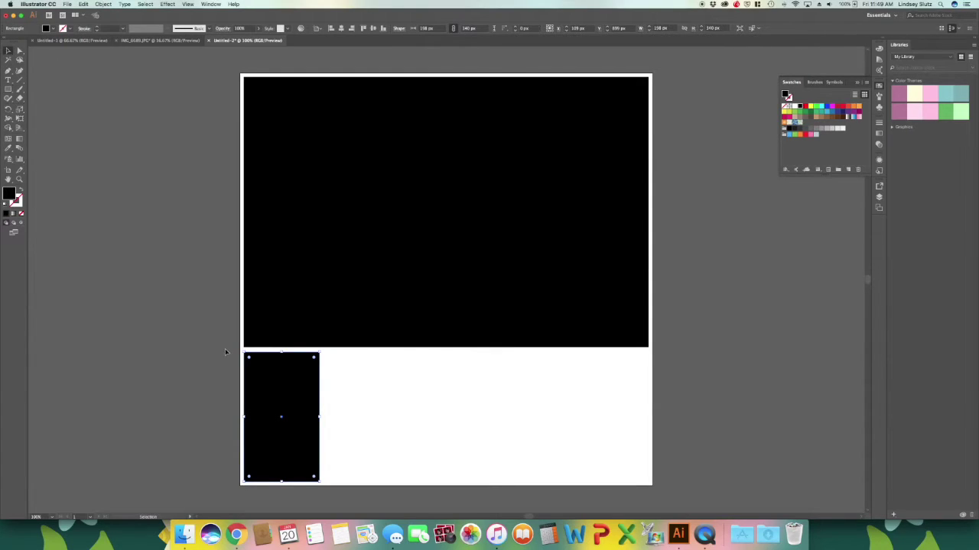
click(269, 395)
drag(269, 394, 318, 390)
drag(354, 394, 349, 396)
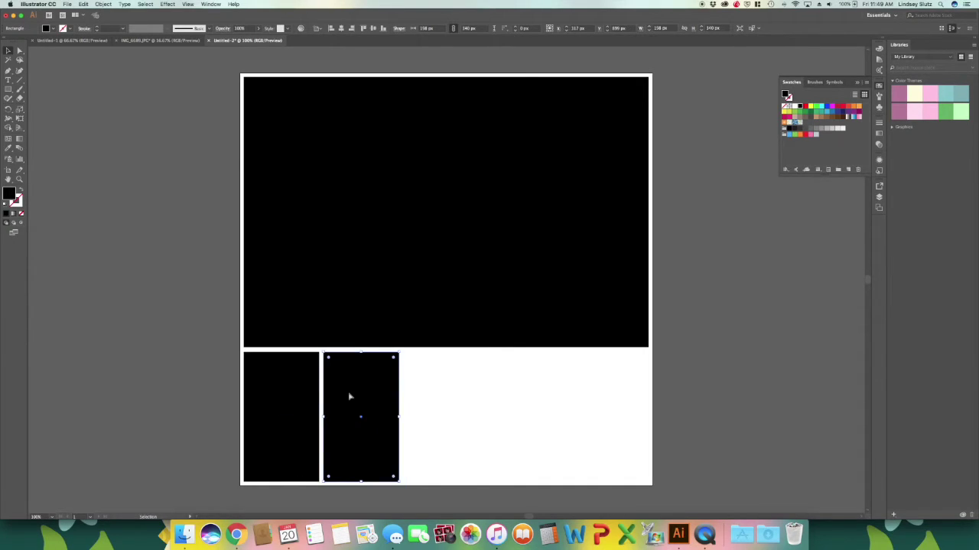
key(super+d)
key(super+d)
key(super+d)
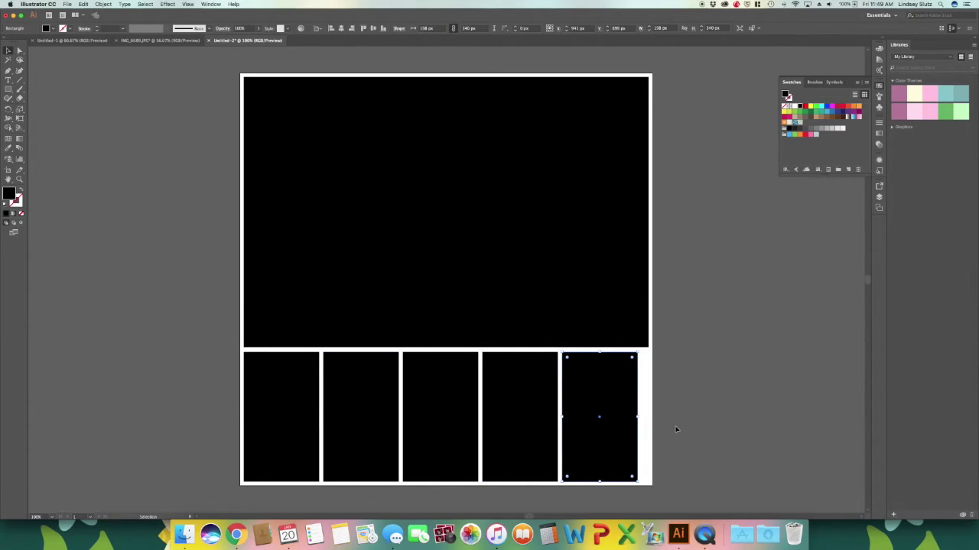
click(660, 483)
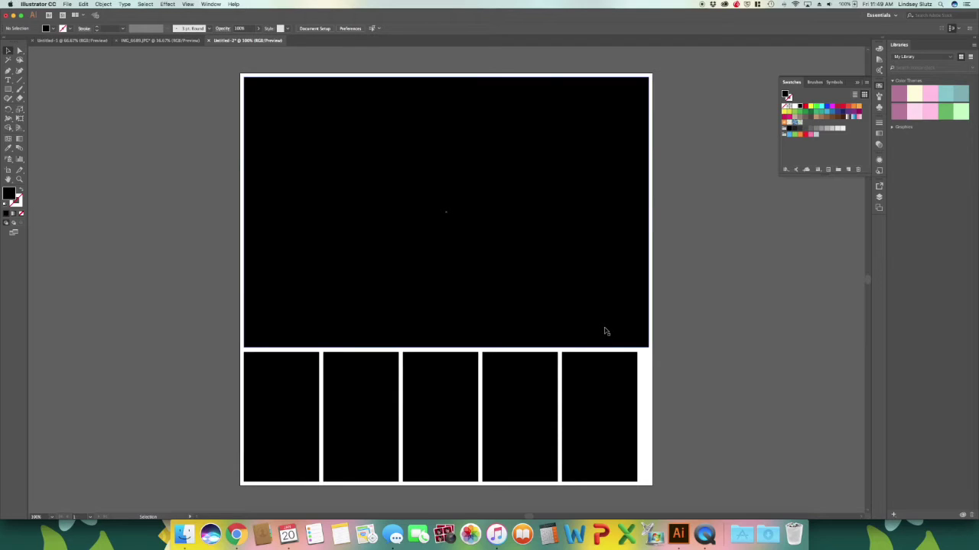
drag(683, 432, 213, 475)
drag(636, 417, 647, 420)
click(681, 371)
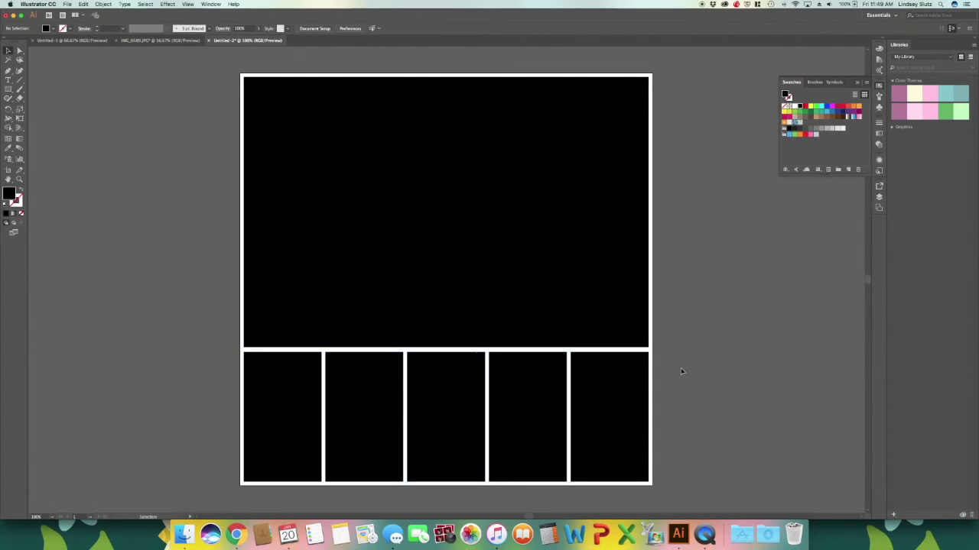
- Copy the graffiti photo from its document and paste it into the new template
click(154, 42)
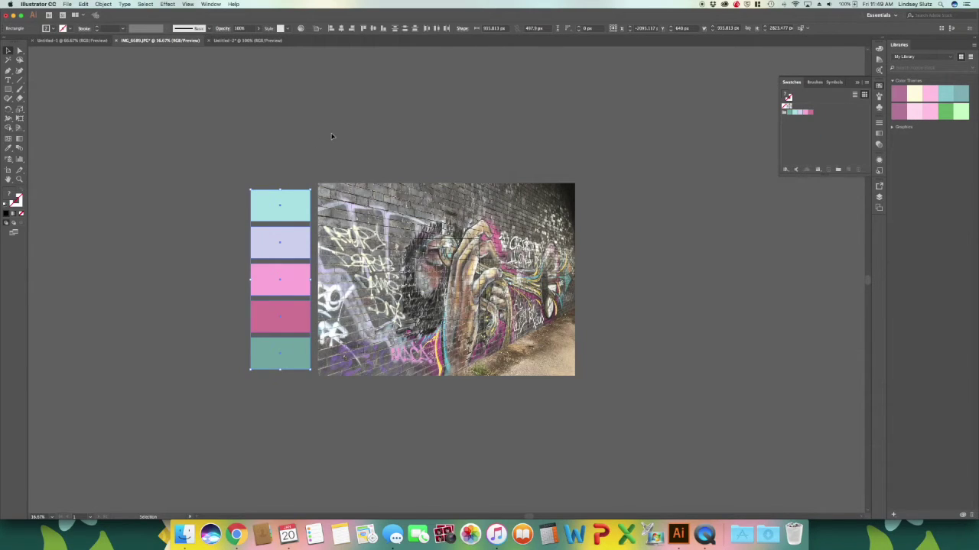
click(370, 200)
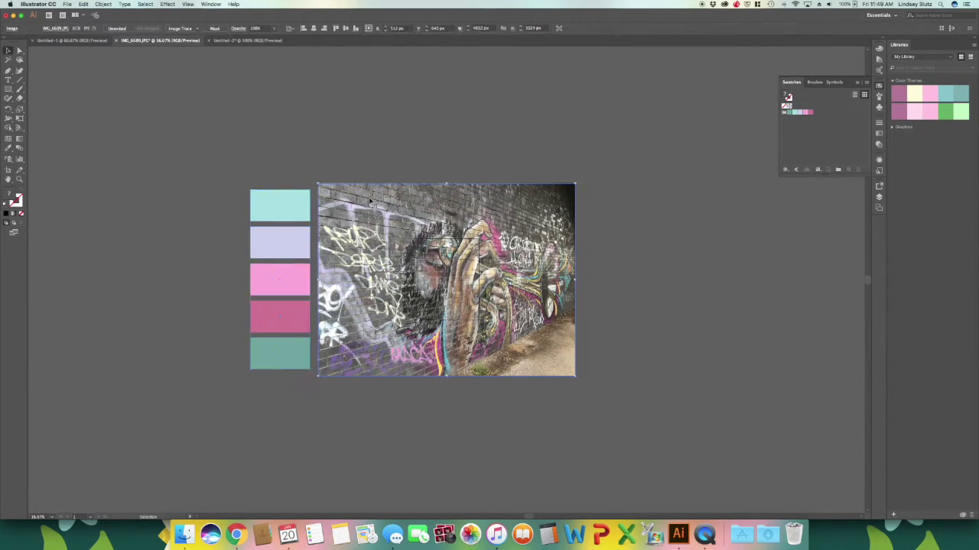
drag(370, 204, 266, 36)
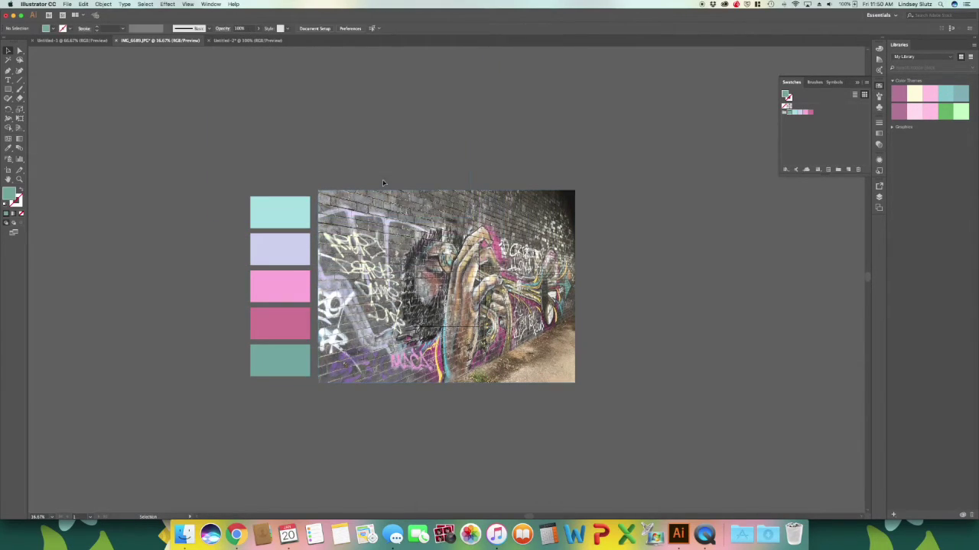
click(390, 242)
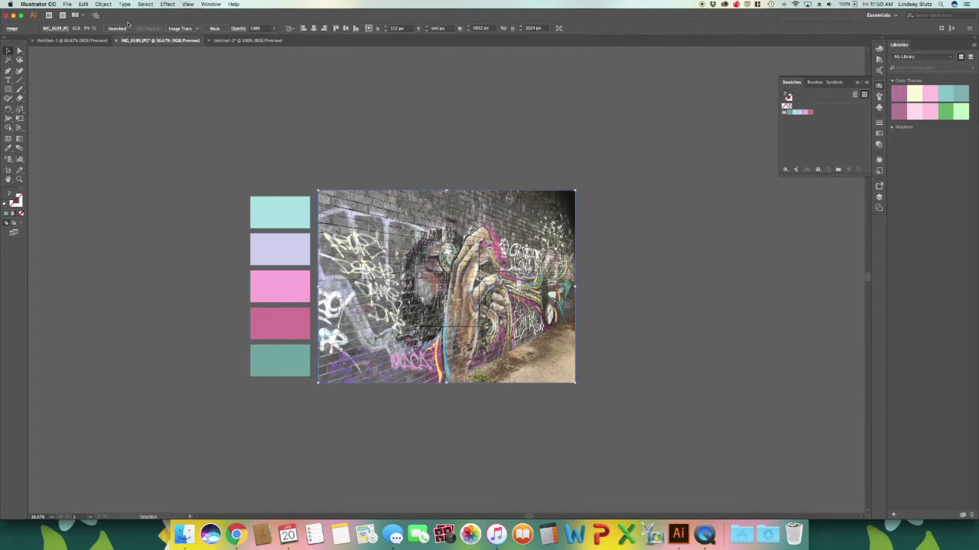
click(84, 4)
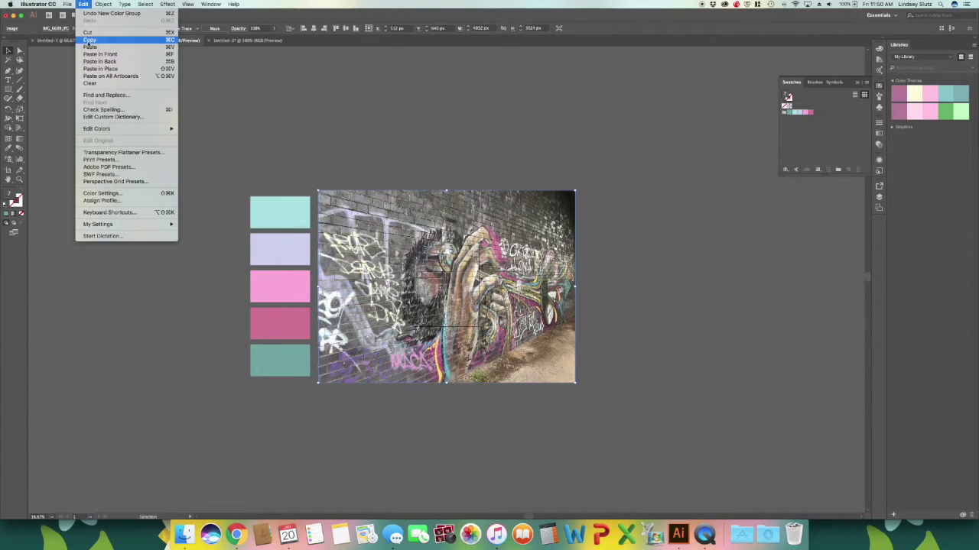
click(225, 40)
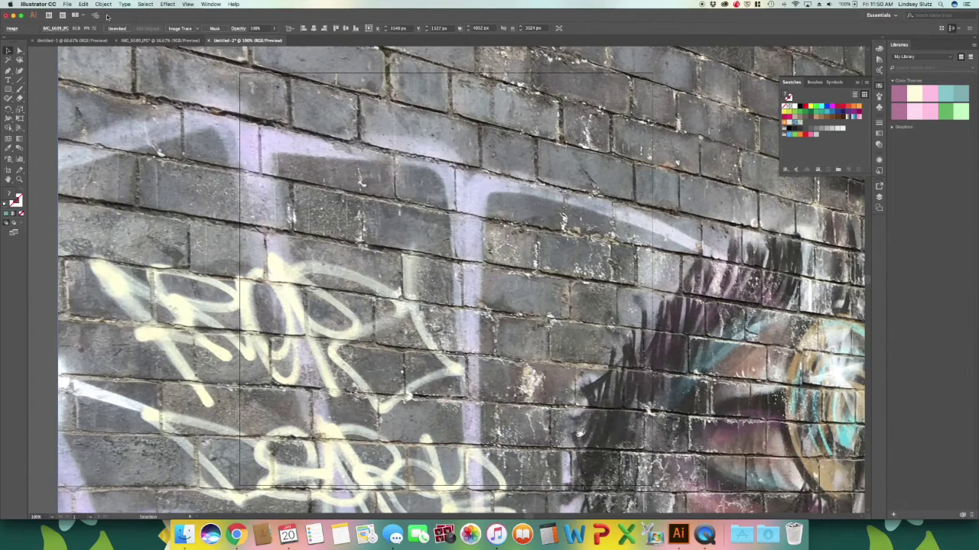
click(84, 4)
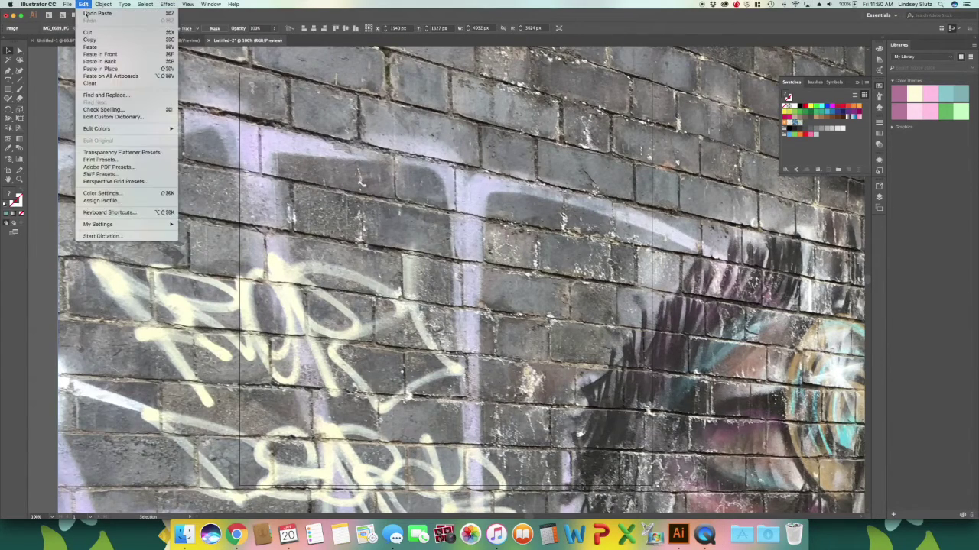
click(88, 40)
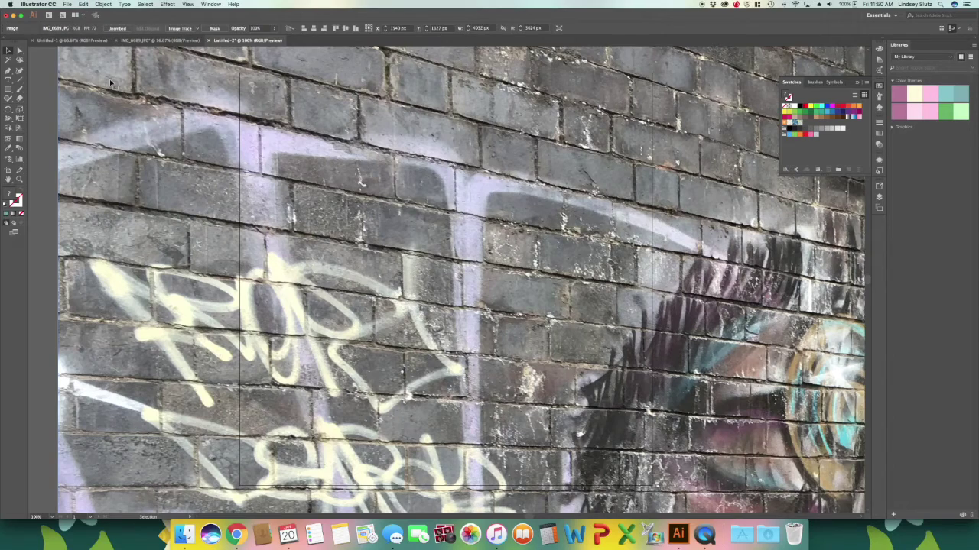
- Scale the photo down to the template's width and position it over the top box
key(super+minus)
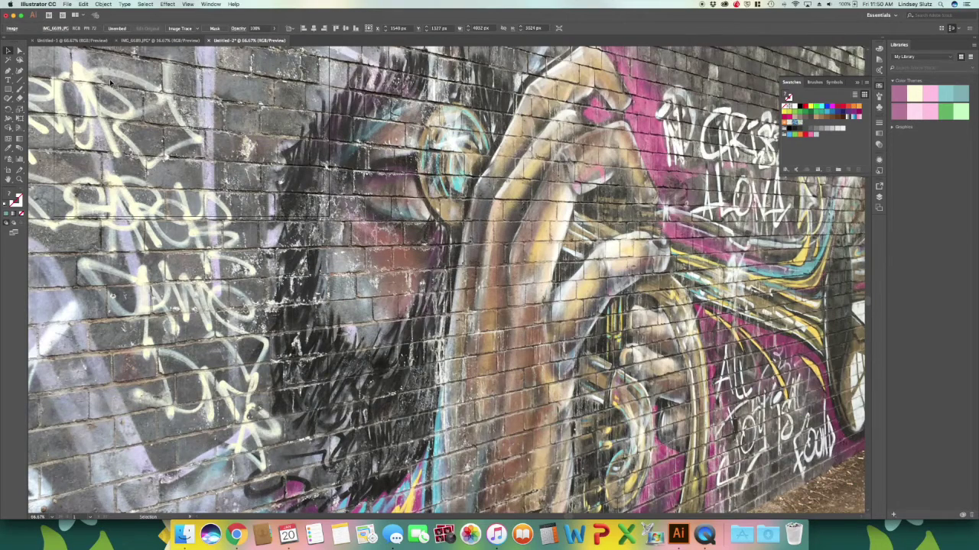
key(super+minus)
key(super+minus)
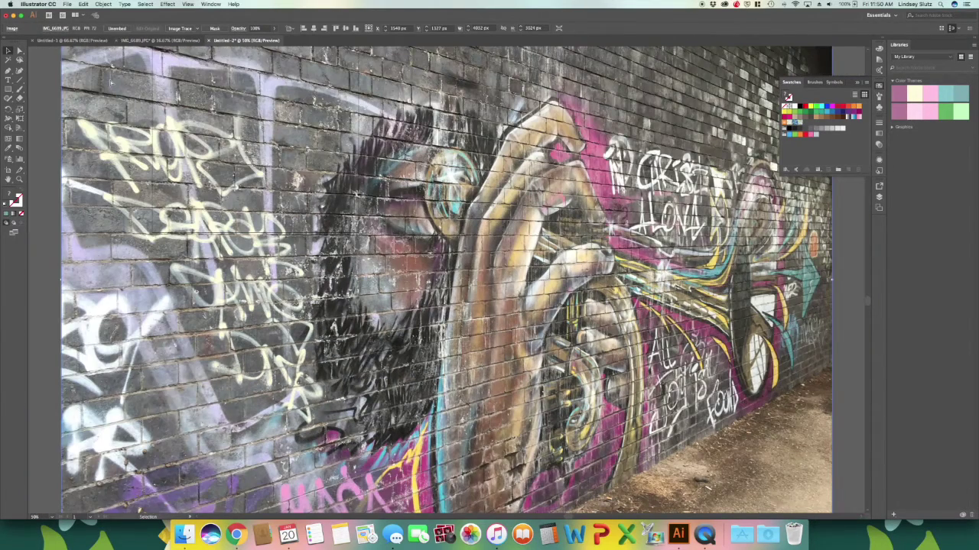
key(super+minus)
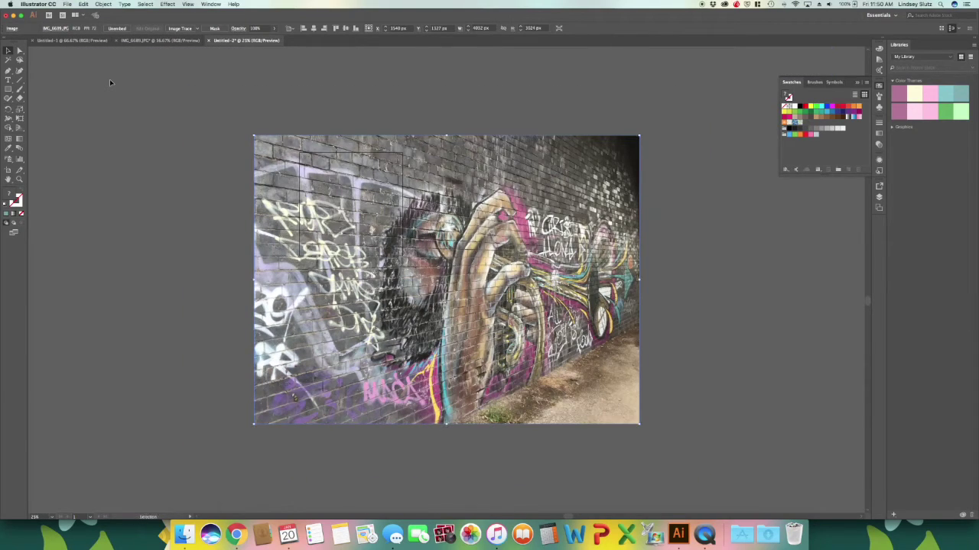
drag(640, 423, 363, 217)
drag(286, 171, 329, 176)
drag(297, 141, 299, 143)
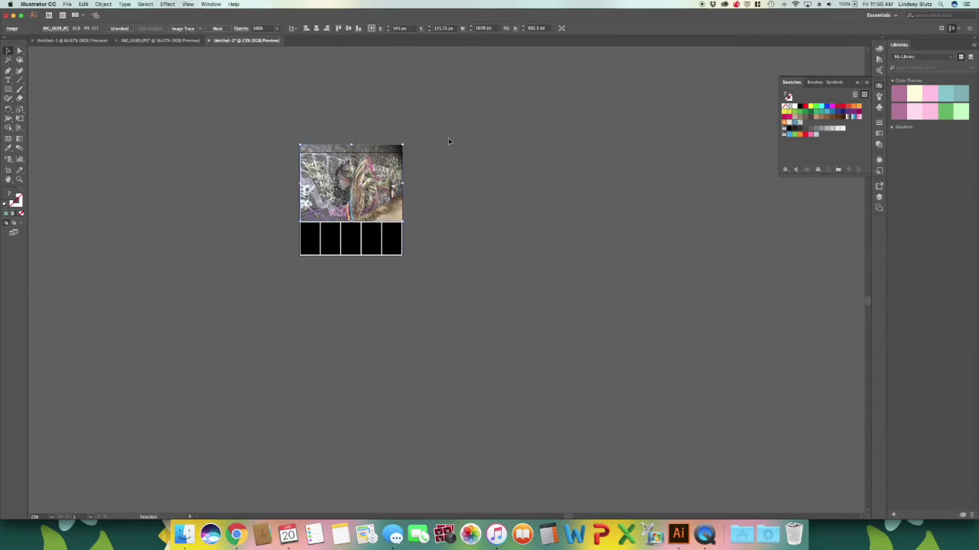
- Send the photo behind the top black box, then select both the photo and box together
right_click(370, 188)
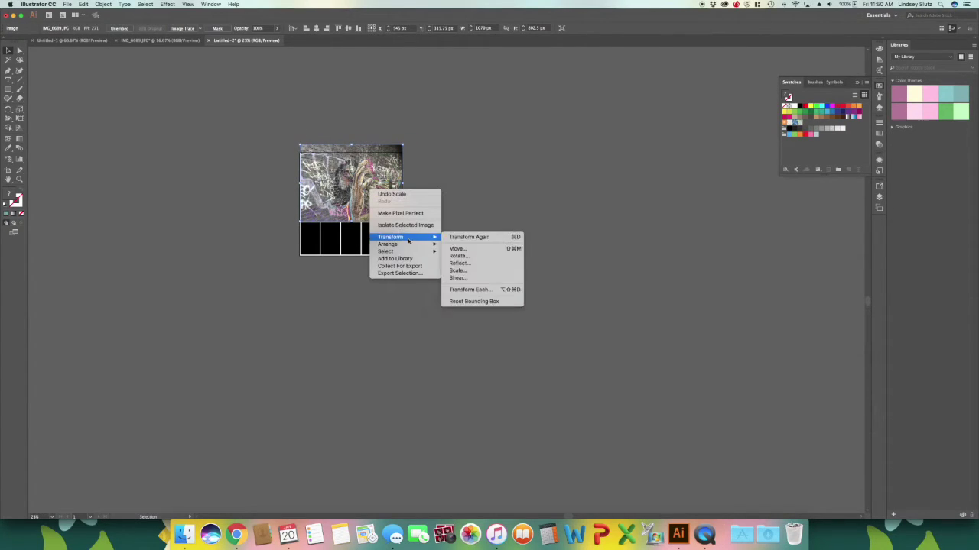
mouse_move(410, 246)
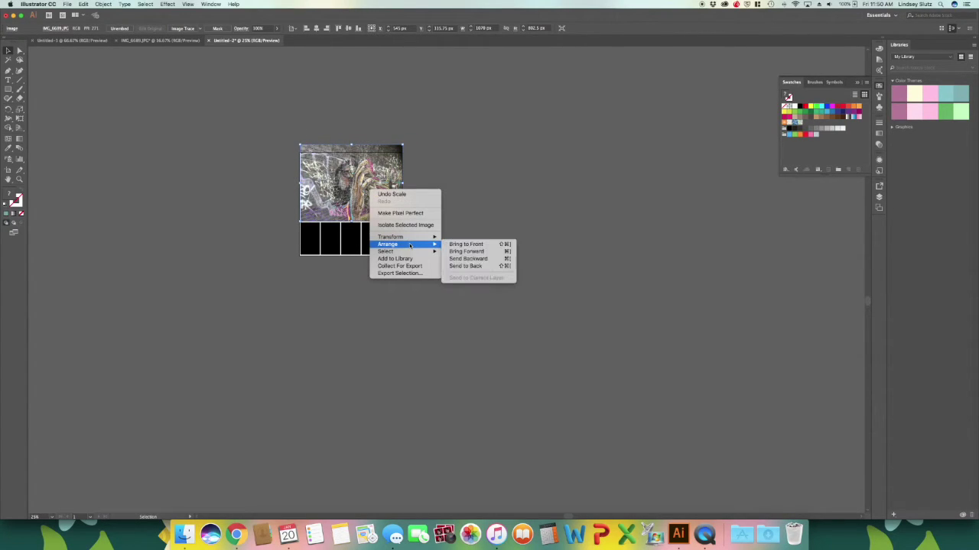
click(470, 267)
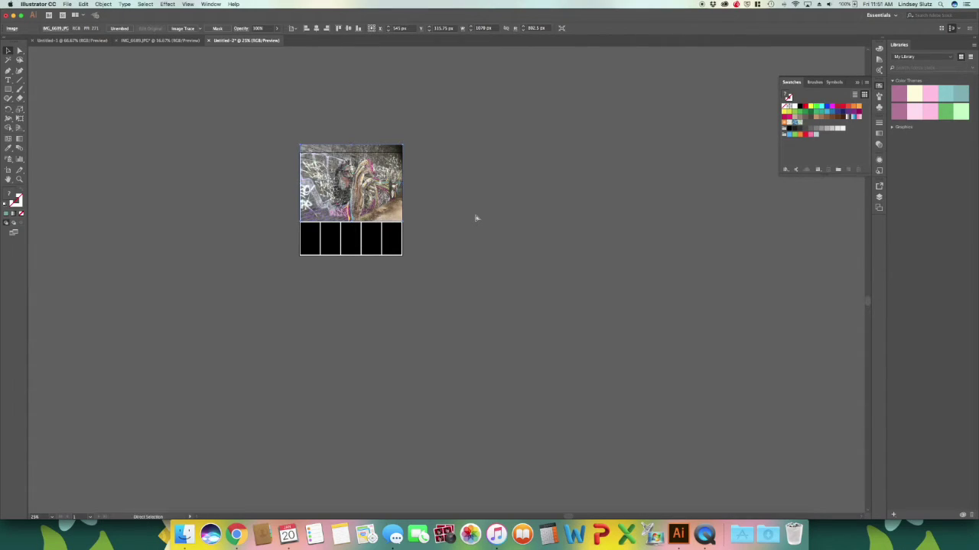
key(a)
key(super+z)
key(v)
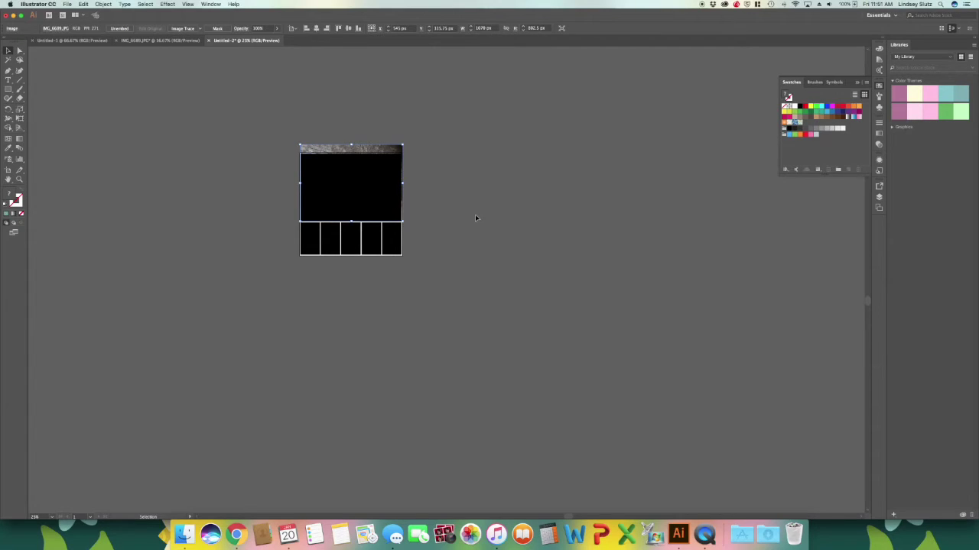
click(416, 150)
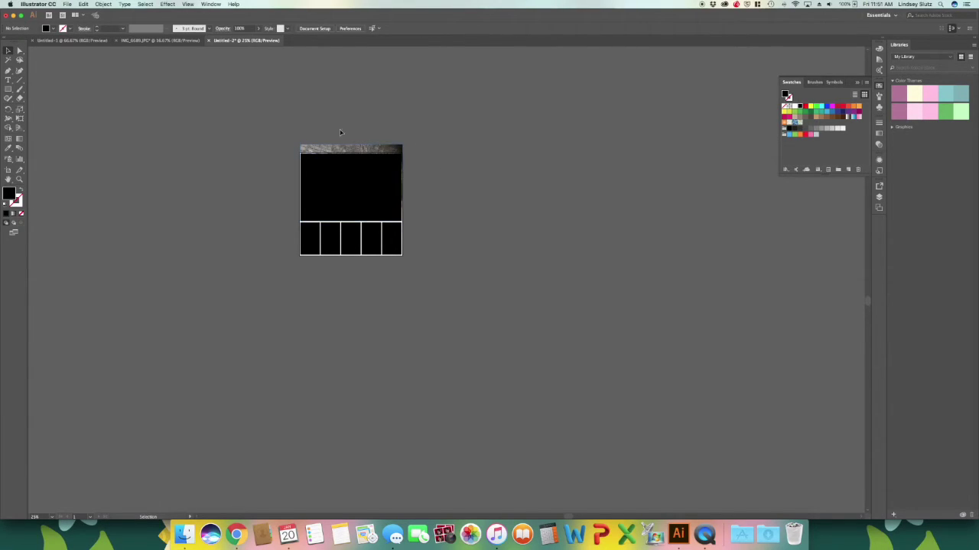
drag(293, 130, 417, 194)
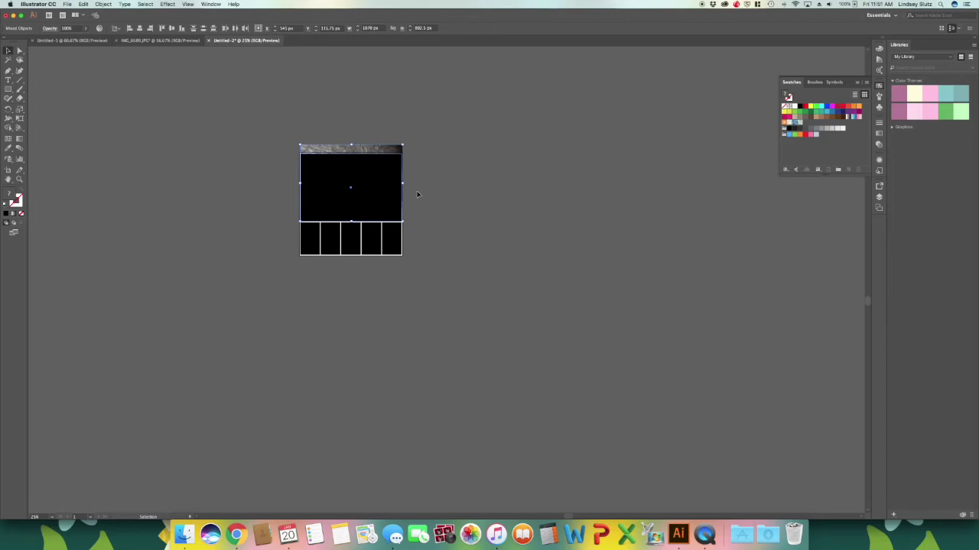
- Clip the graffiti photo to the top black box with Make Clipping Mask, then zoom to fit the template
key(super+7)
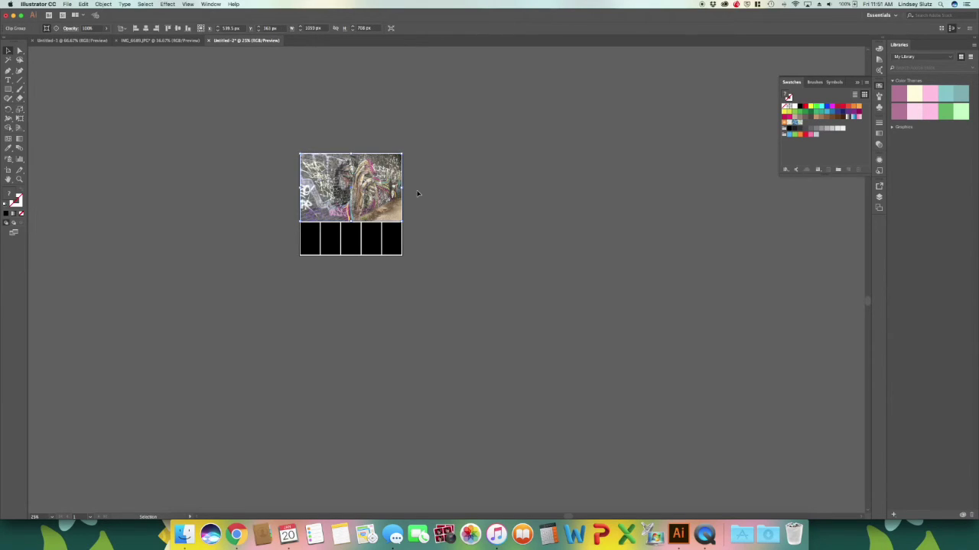
key(super+z)
key(super+bracketleft)
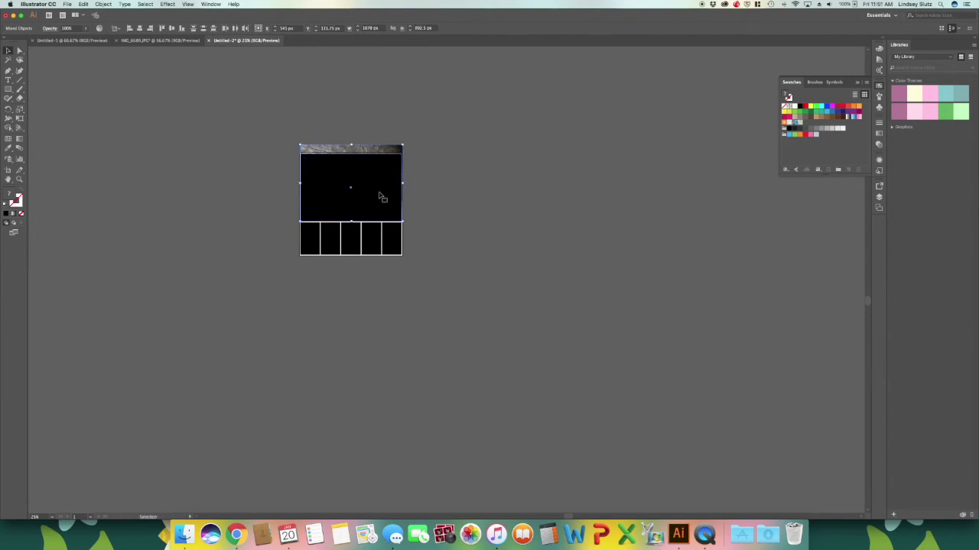
right_click(372, 195)
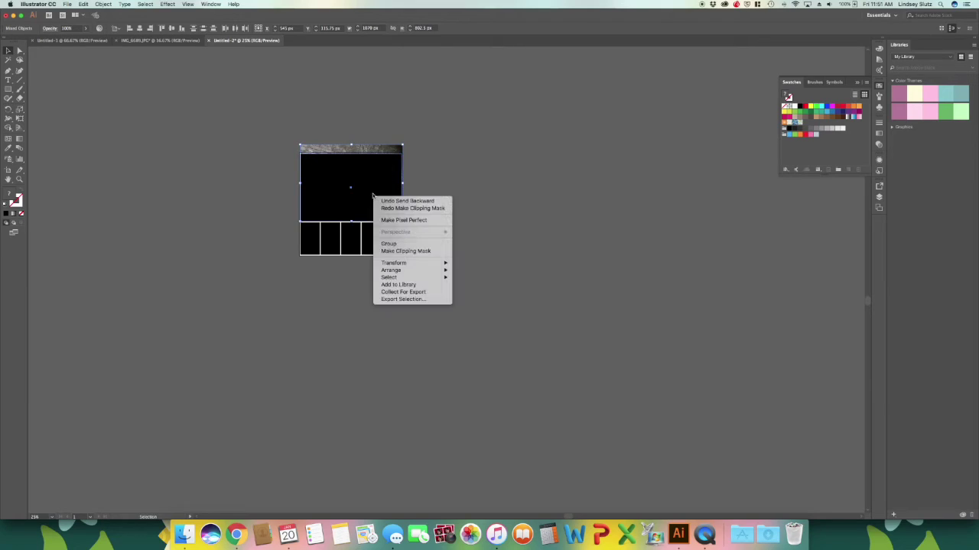
click(424, 253)
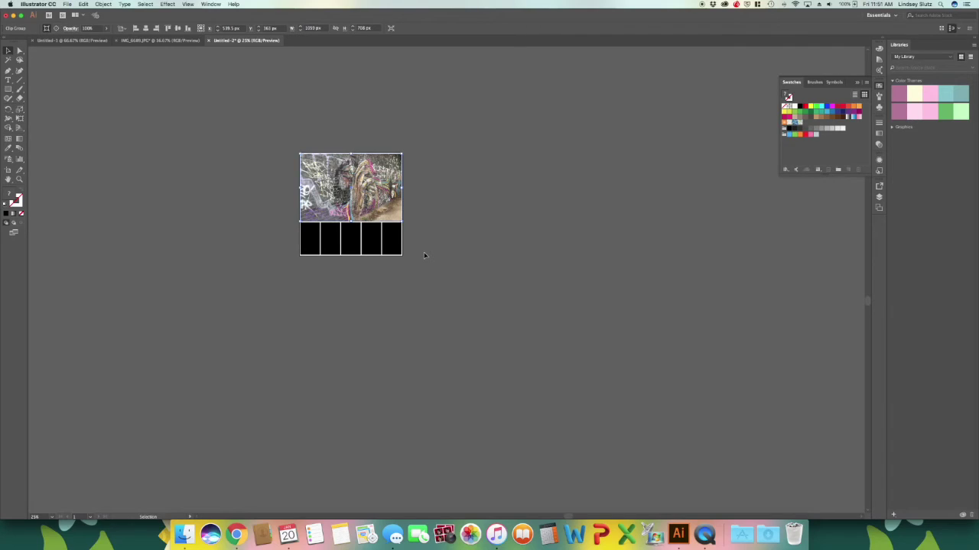
click(428, 254)
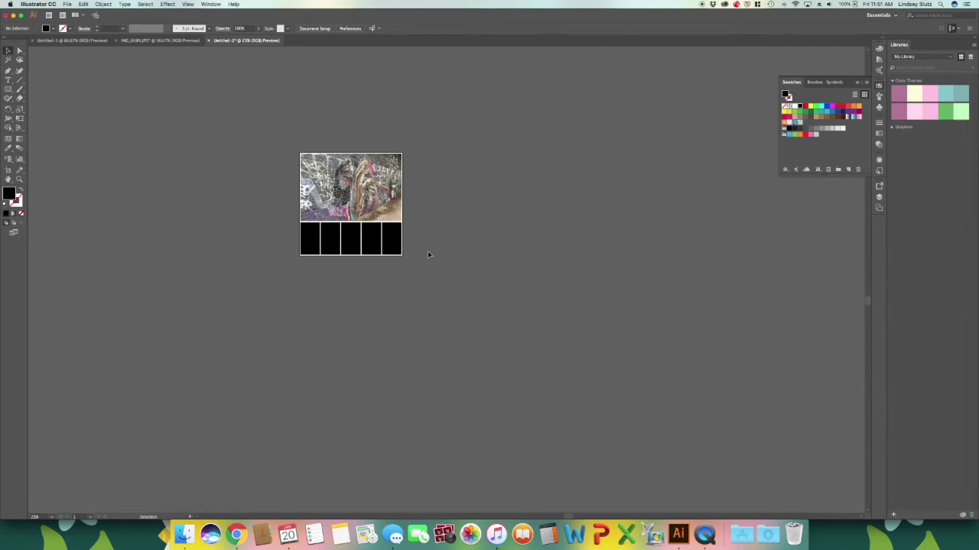
key(super+0)
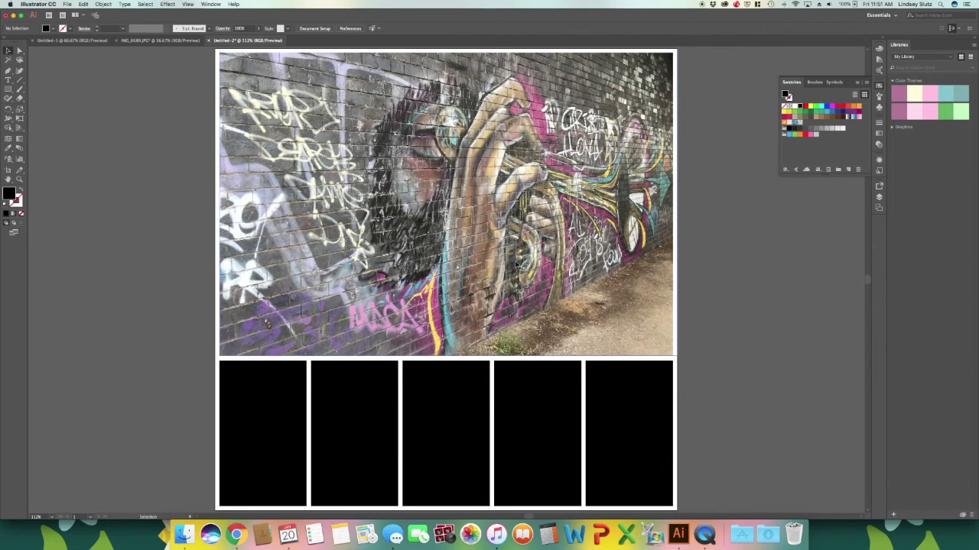
- Fill the first two black boxes with lavender and teal sampled from the photo using the Eyedropper
click(230, 400)
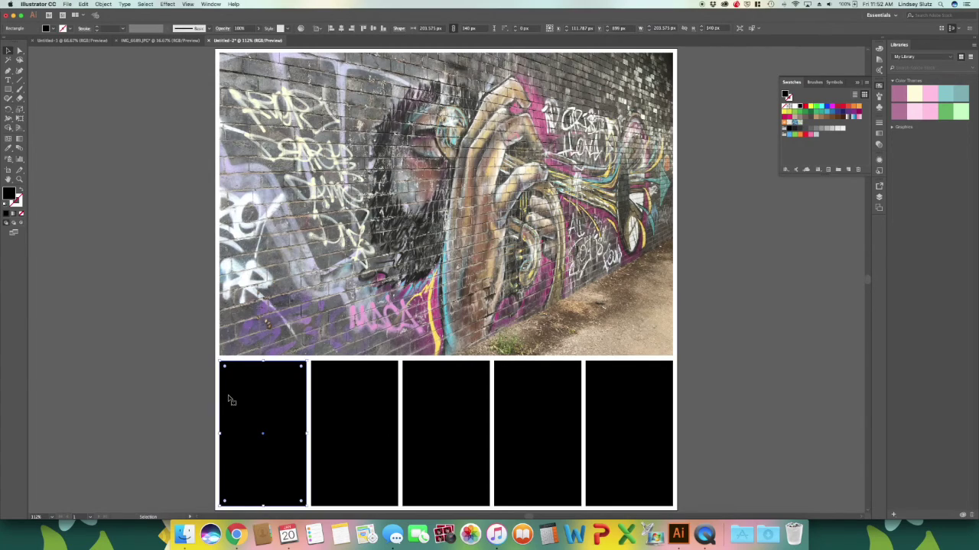
key(i)
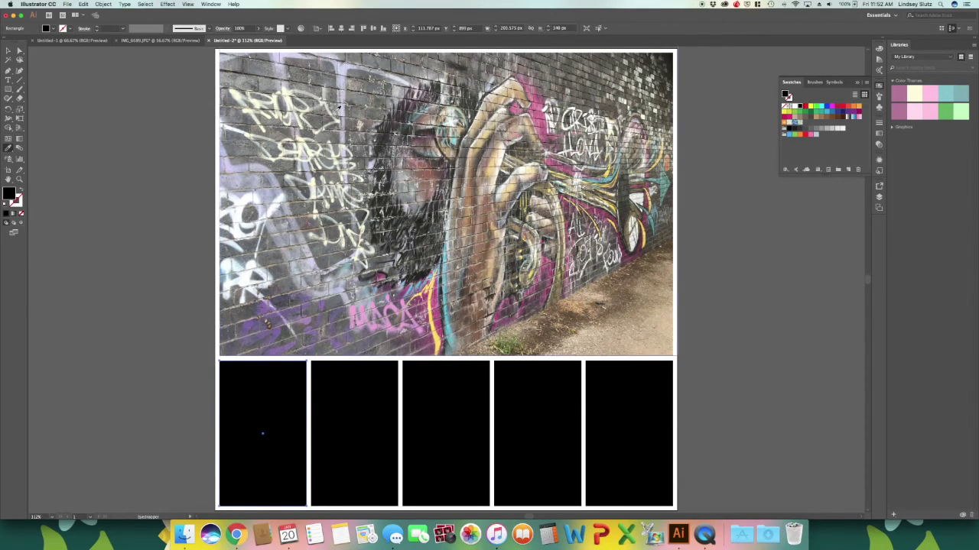
click(344, 68)
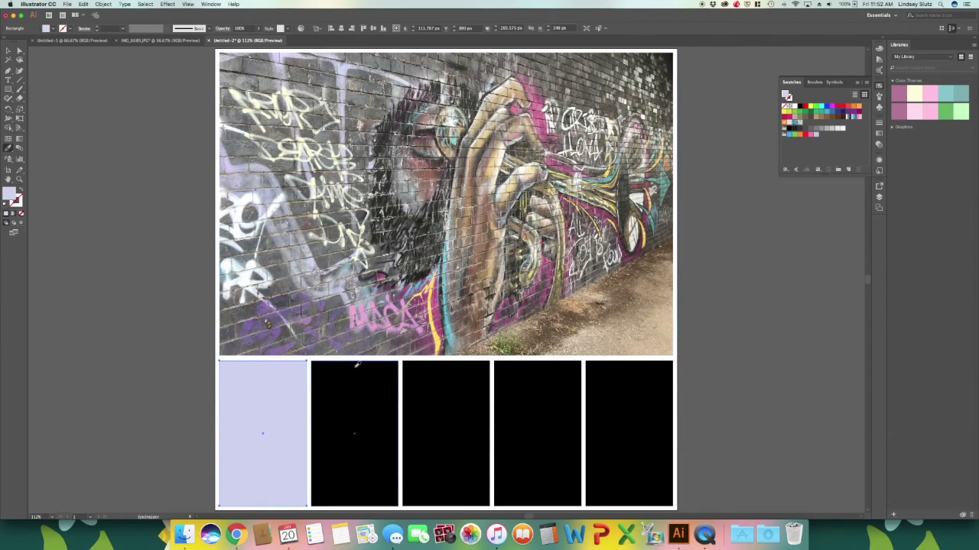
key(v)
click(355, 372)
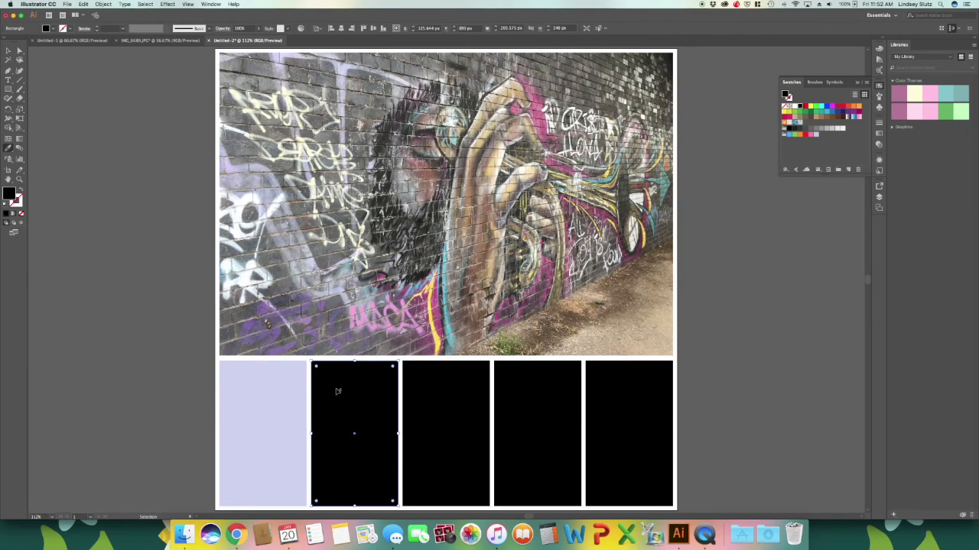
key(i)
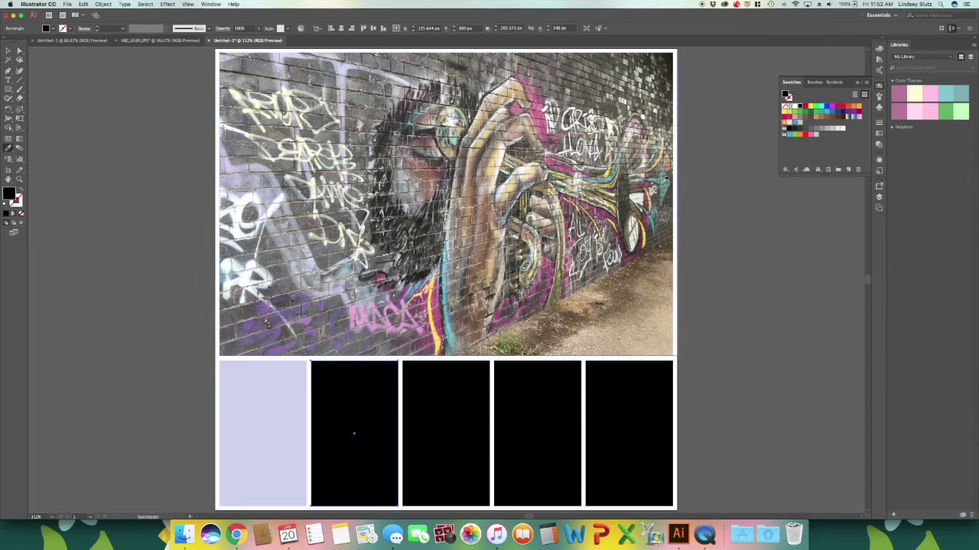
click(652, 194)
key(v)
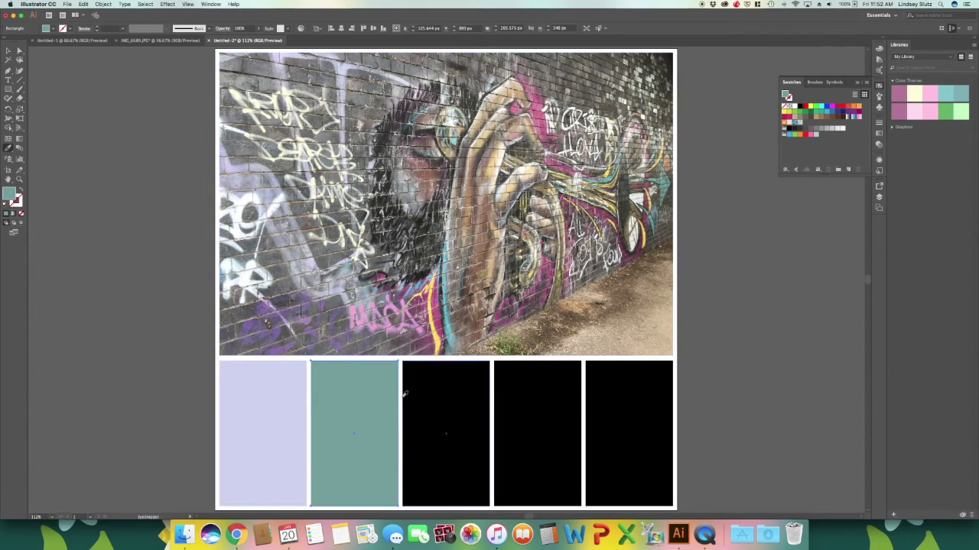
- Fill the remaining three boxes with pink, mint and magenta sampled from the photo
click(429, 409)
key(i)
click(528, 86)
super+click(535, 415)
click(455, 133)
click(447, 306)
super+click(628, 434)
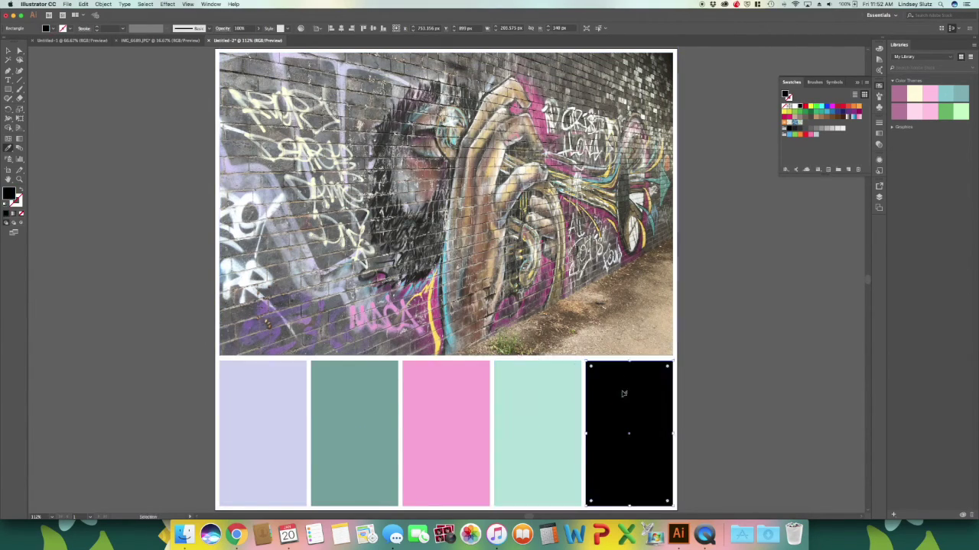
click(654, 164)
key(v)
click(191, 176)
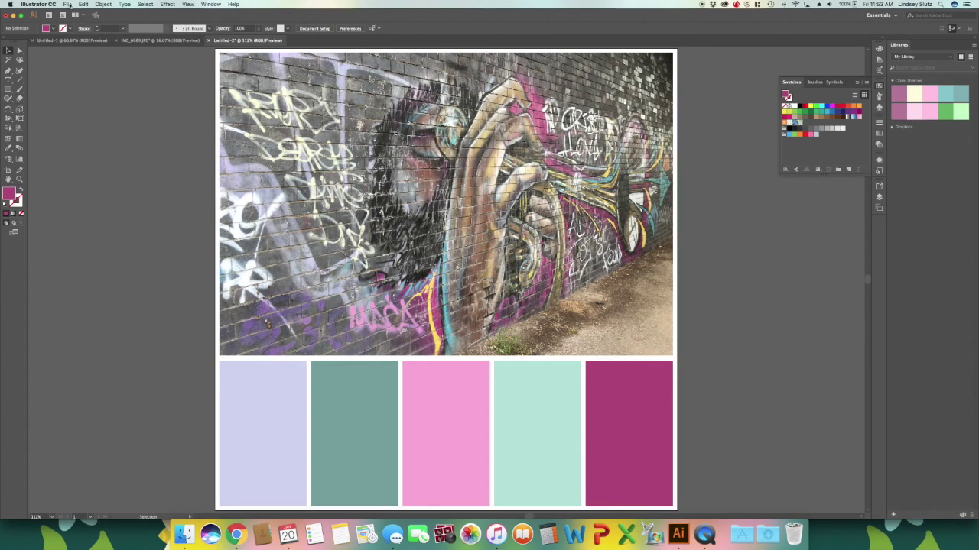
click(68, 6)
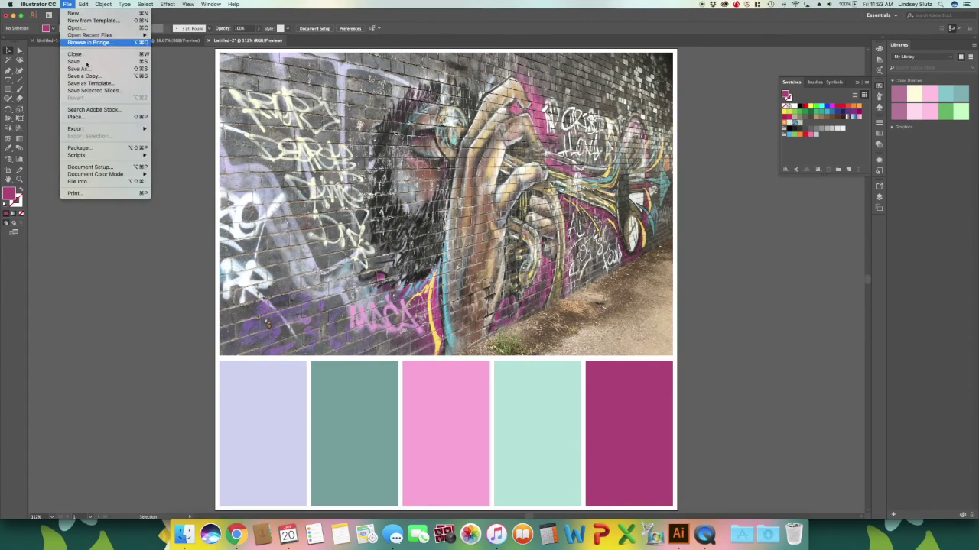
click(139, 112)
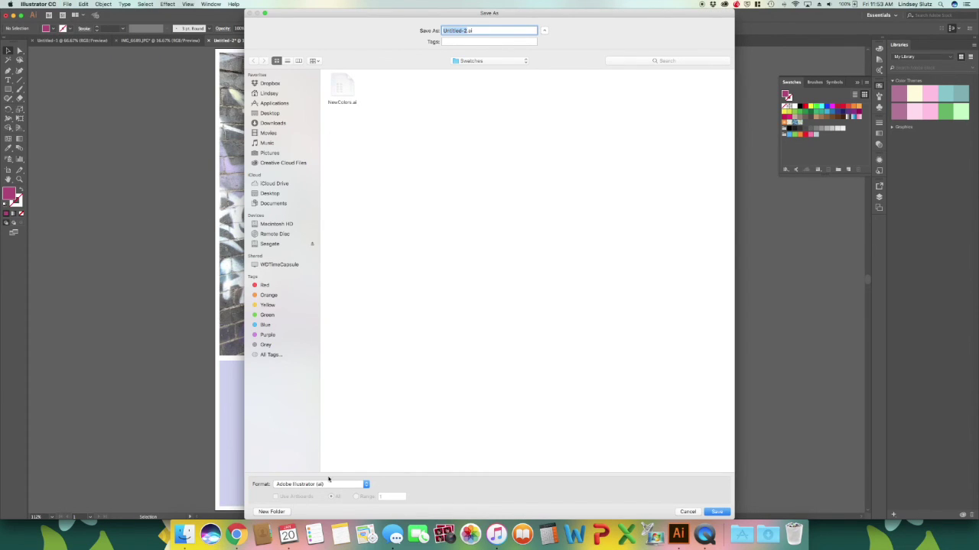
key(Escape)
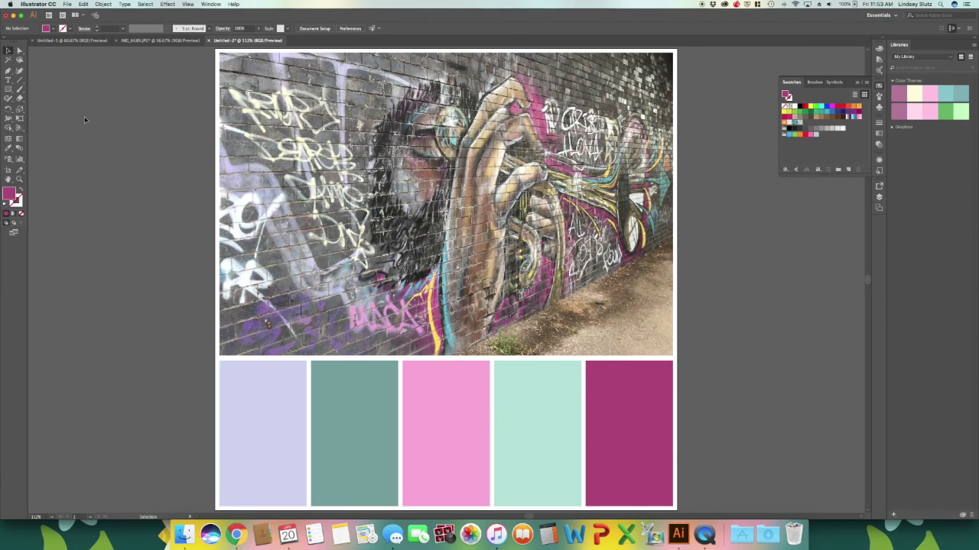